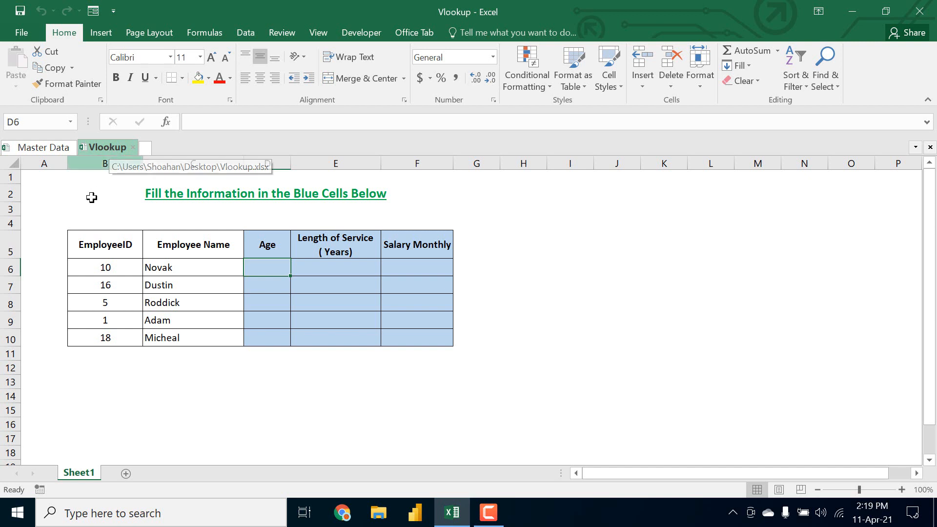
- Compare the employee table in the Master Data workbook with the blank Age, Length of Service and Salary Monthly columns in the Vlookup workbook
{"action": "left_click", "coordinate": [52, 147]}
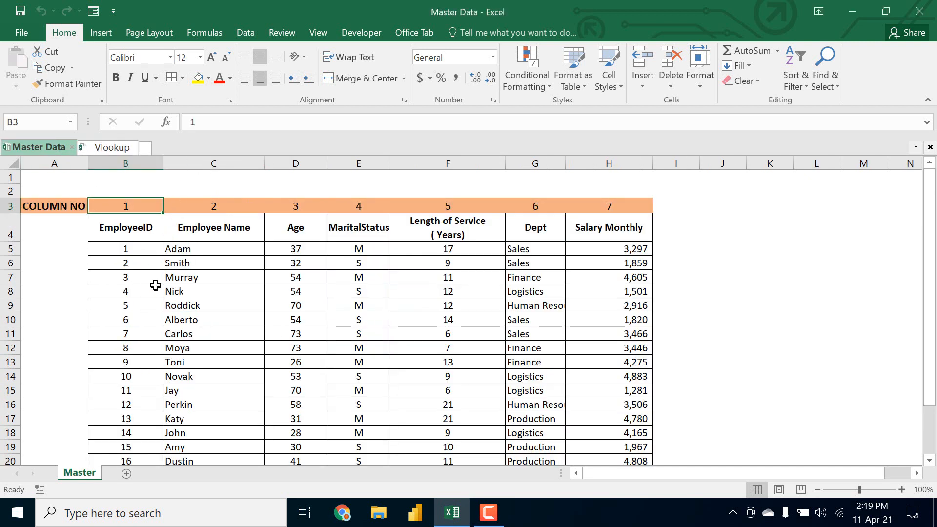
{"action": "left_click", "coordinate": [104, 149]}
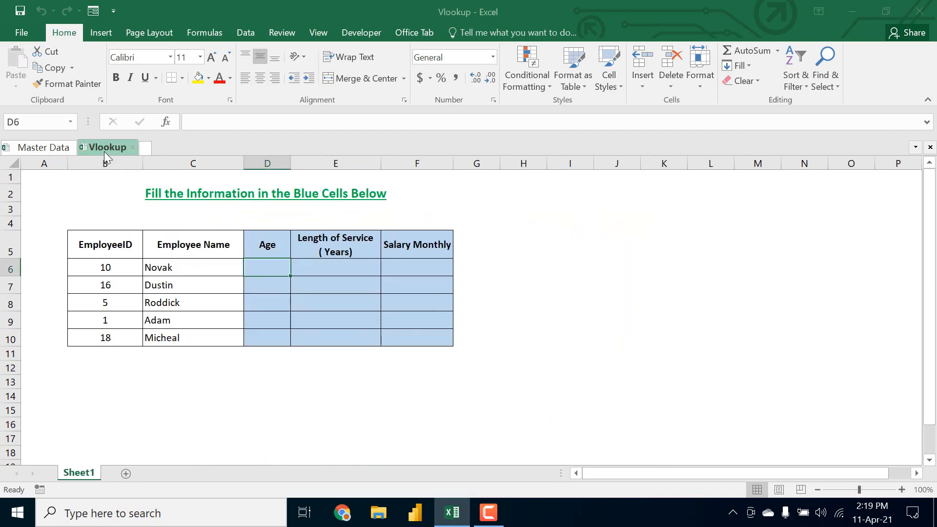
{"action": "left_click", "coordinate": [36, 146]}
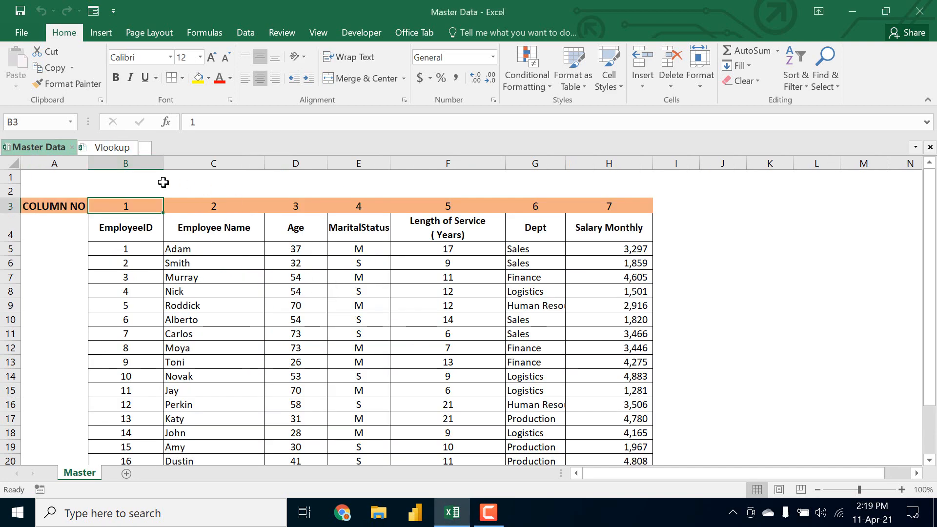
{"action": "left_click", "coordinate": [112, 147]}
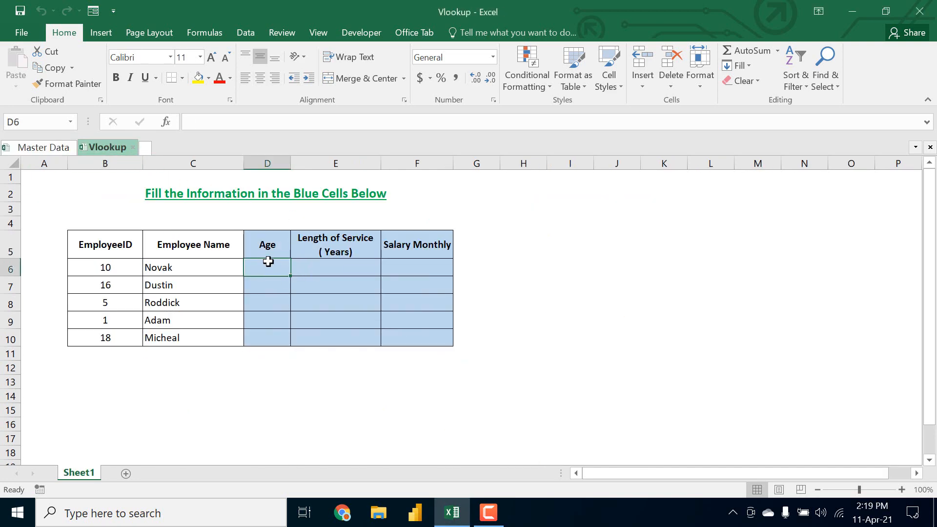
{"action": "left_click", "coordinate": [267, 163]}
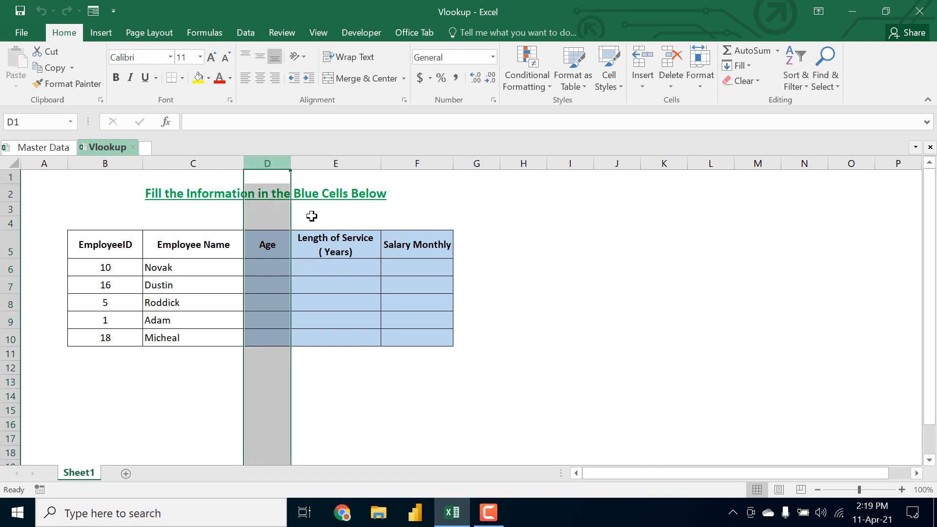
{"action": "left_click", "coordinate": [332, 164]}
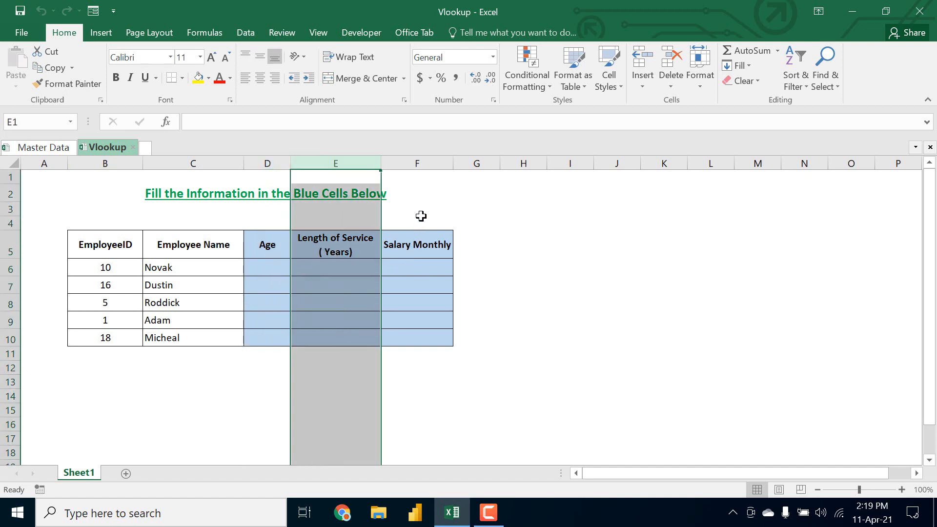
{"action": "left_click", "coordinate": [415, 165]}
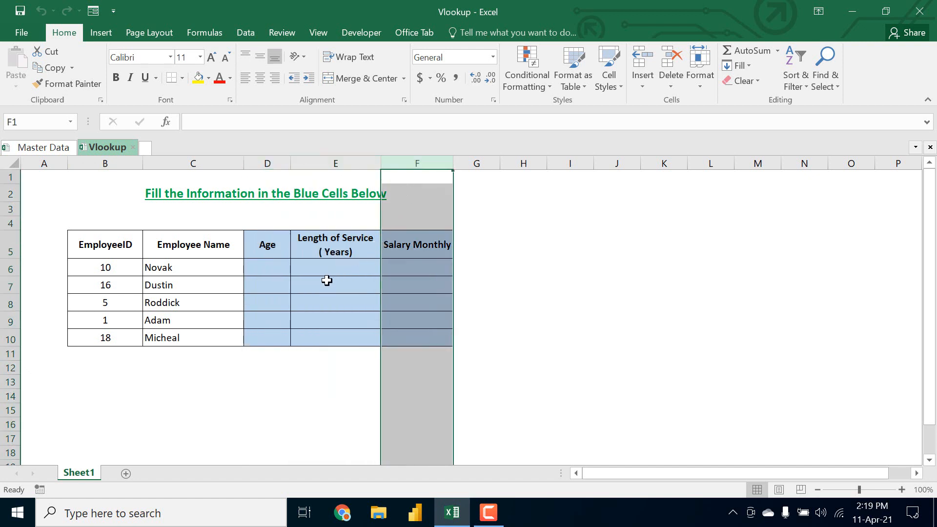
{"action": "left_click", "coordinate": [27, 153]}
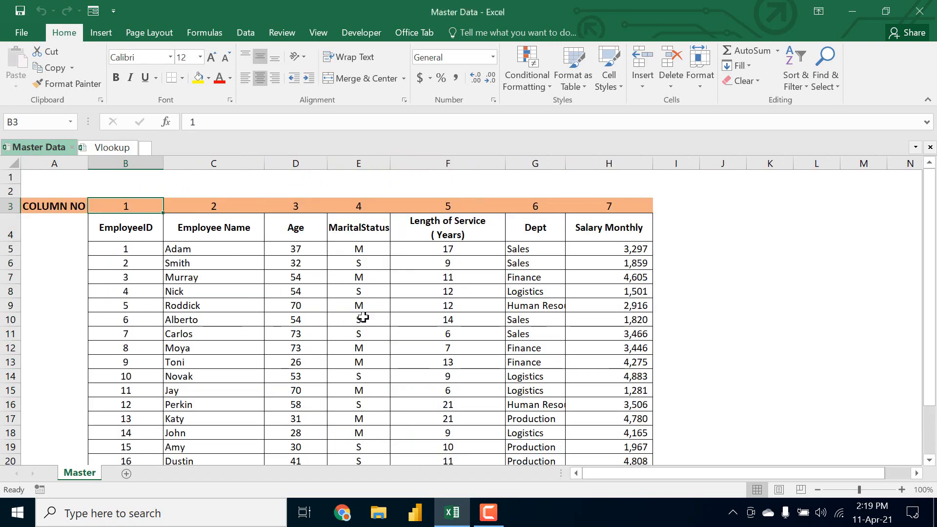
- Start a VLOOKUP formula in cell D6 of the Vlookup workbook with the column-locked EmployeeID reference $B6 as lookup value
{"action": "left_click", "coordinate": [111, 147]}
{"action": "left_click", "coordinate": [273, 265]}
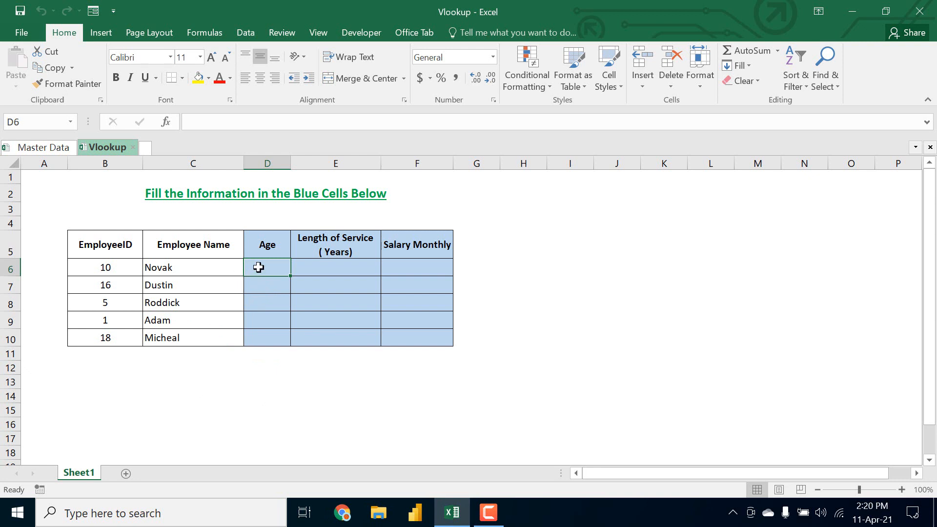
{"action": "type", "text": "="}
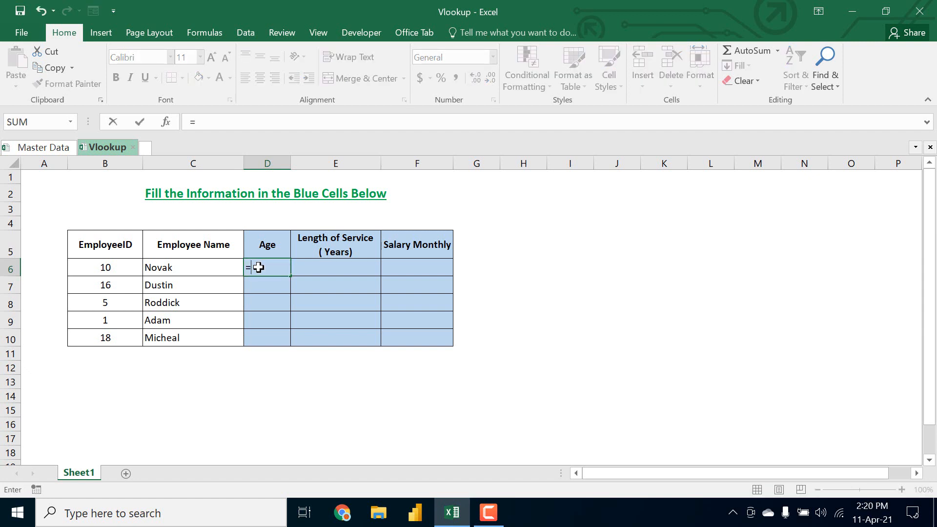
{"action": "type", "text": "vlo"}
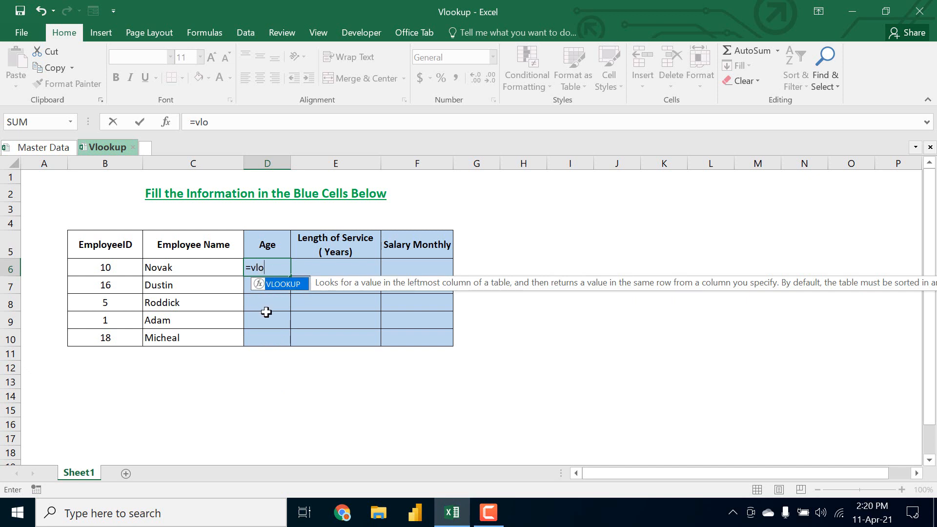
{"action": "key", "text": "Tab"}
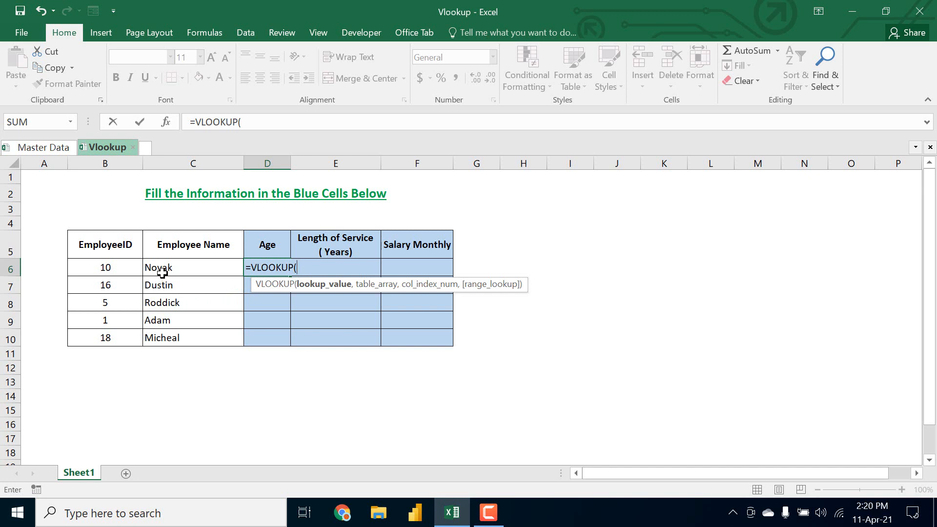
{"action": "left_click", "coordinate": [98, 269]}
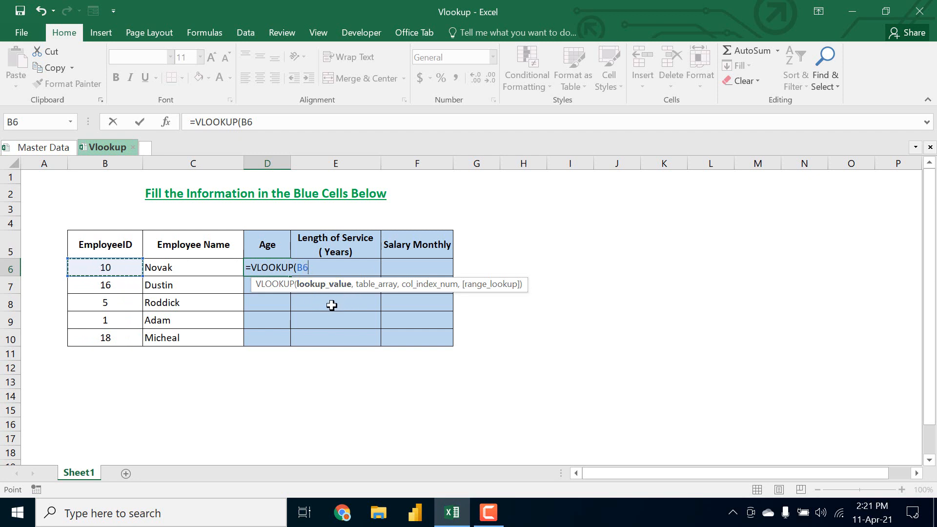
{"action": "type", "text": ","}
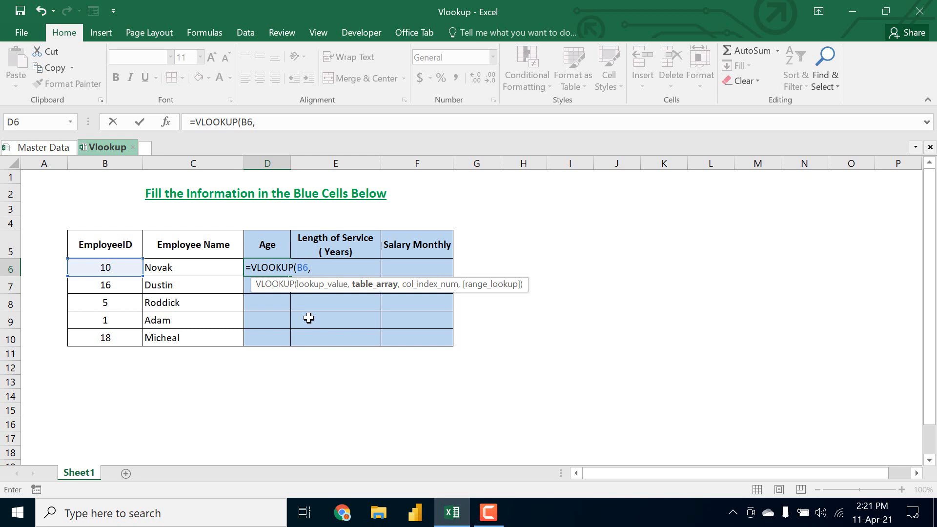
{"action": "key", "text": "BackSpace"}
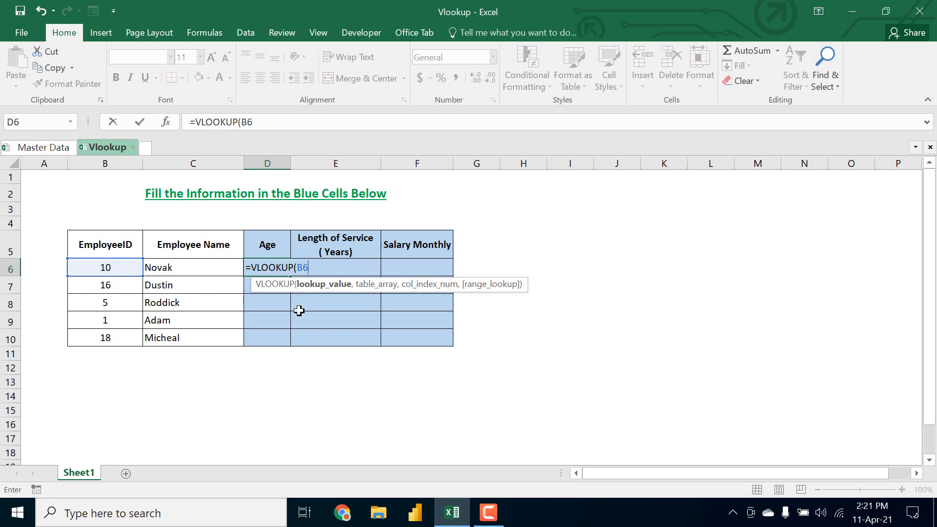
{"action": "key", "text": "F4"}
{"action": "key", "text": "F4"}
{"action": "key", "text": "F4"}
{"action": "type", "text": ","}
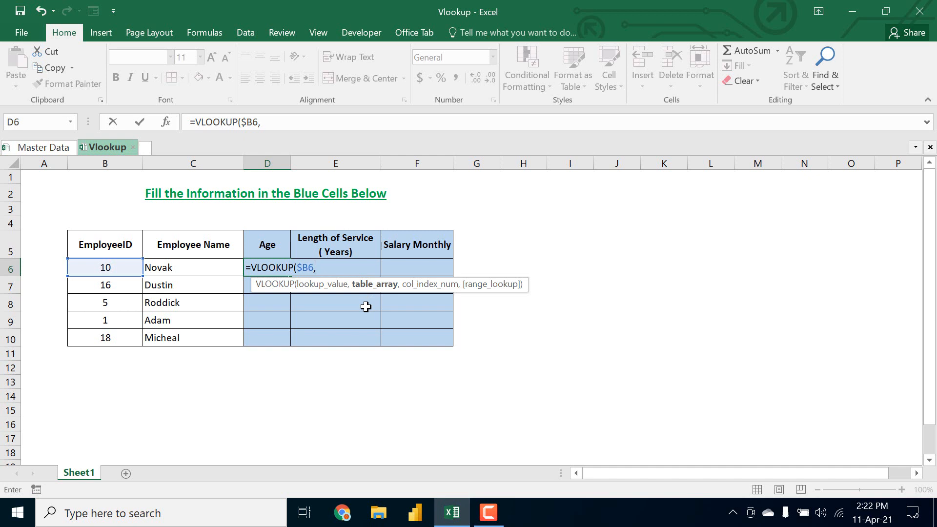
- Set the formula's table array to $B$4:$H$24 on the Master sheet of the Master Data workbook
{"action": "left_click", "coordinate": [33, 150]}
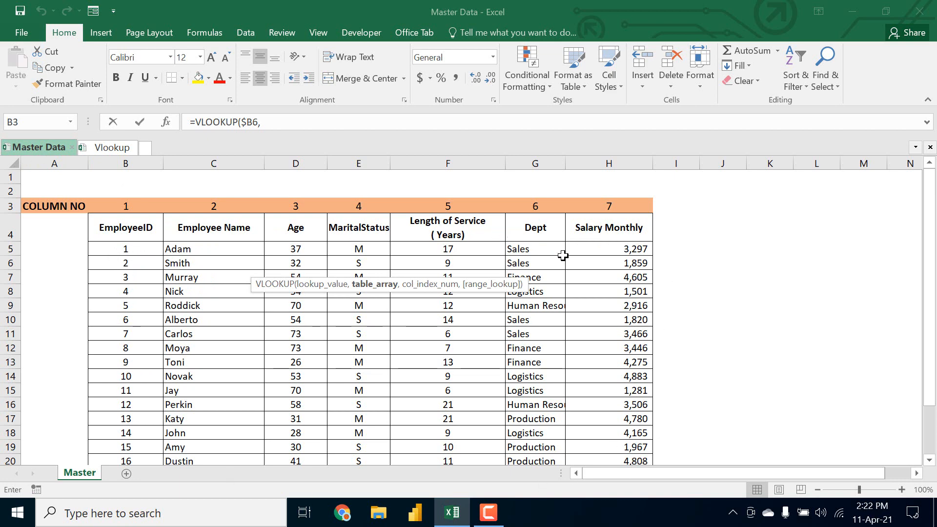
{"action": "left_click", "coordinate": [117, 229]}
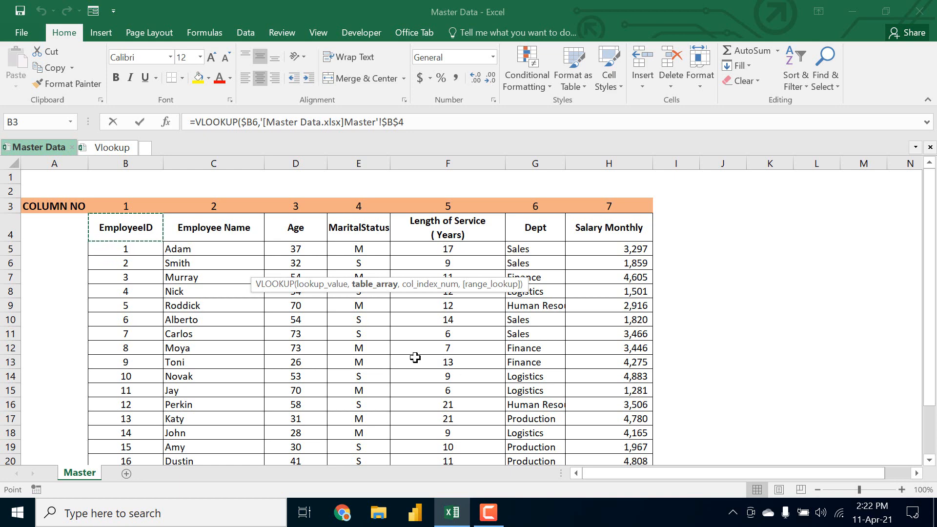
{"action": "key", "text": "ctrl+shift+Right"}
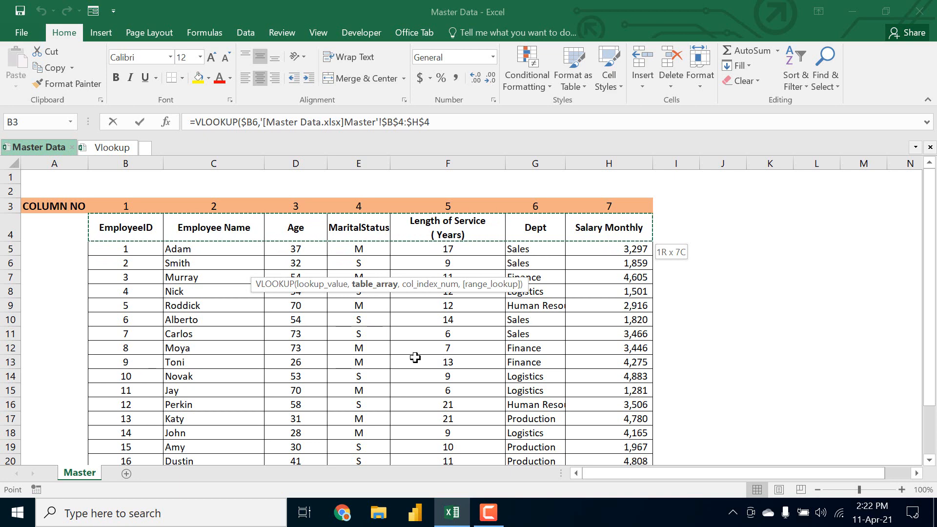
{"action": "key", "text": "ctrl+shift+Down"}
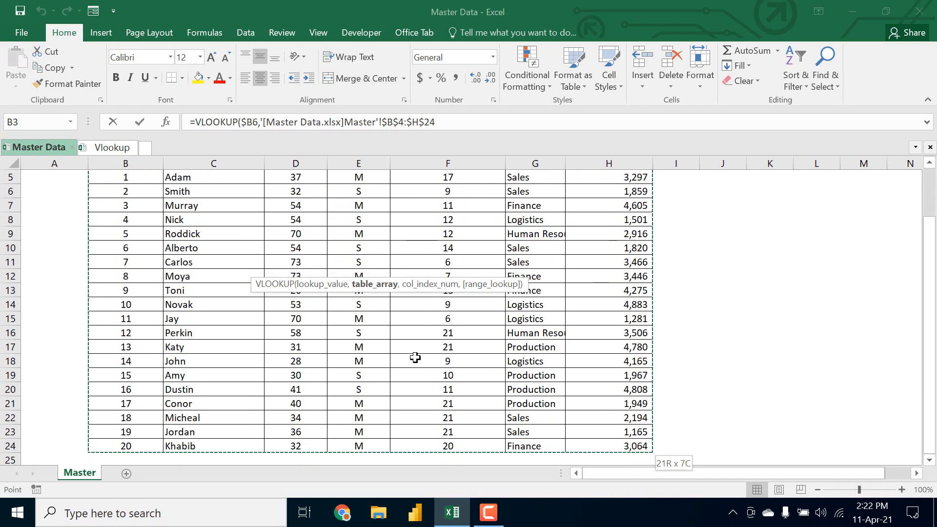
{"action": "scroll", "coordinate": [742, 351], "scroll_direction": "up", "scroll_amount": 2}
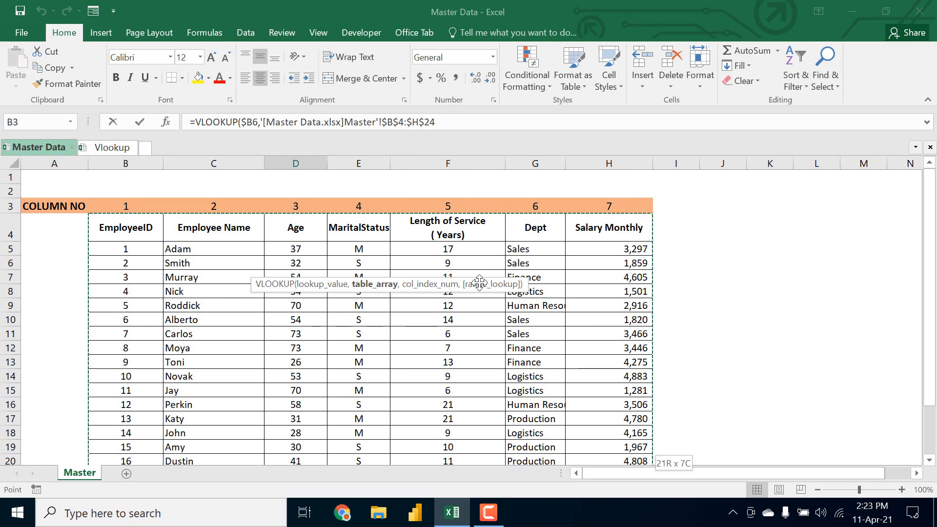
{"action": "type", "text": ","}
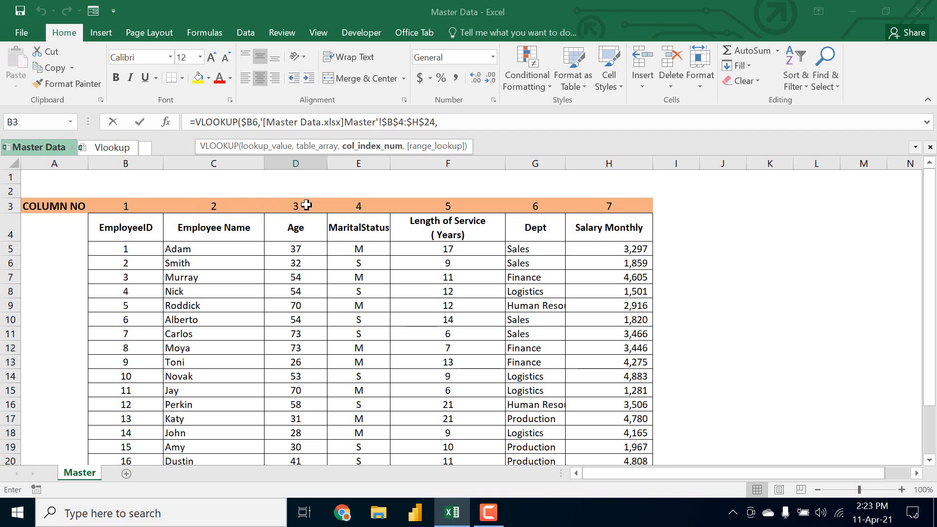
- Complete the VLOOKUP with column index 3 and FALSE for an exact match, and enter it in D6
{"action": "type", "text": "3,"}
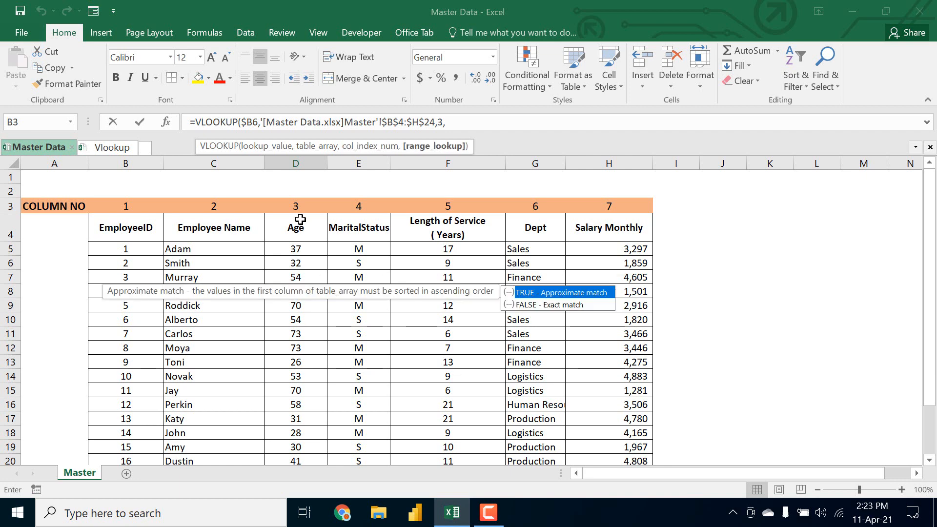
{"action": "key", "text": "Down"}
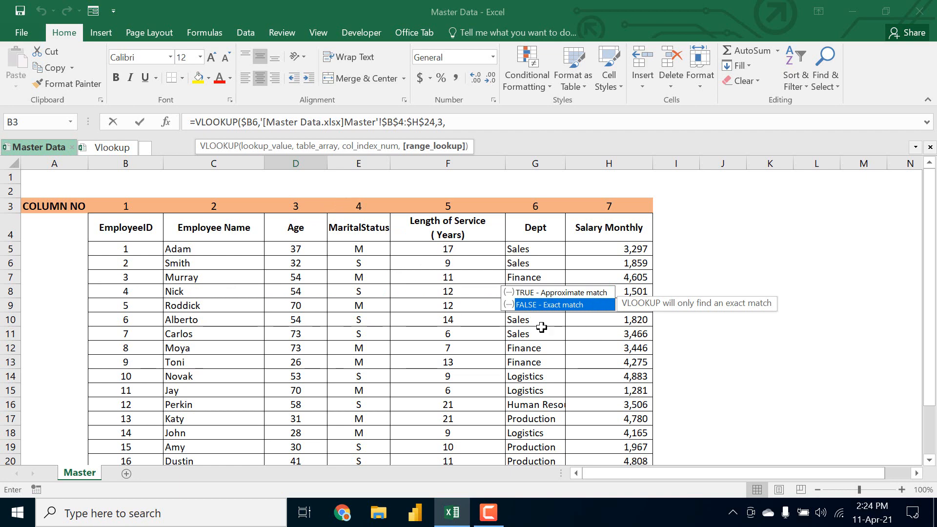
{"action": "key", "text": "Tab"}
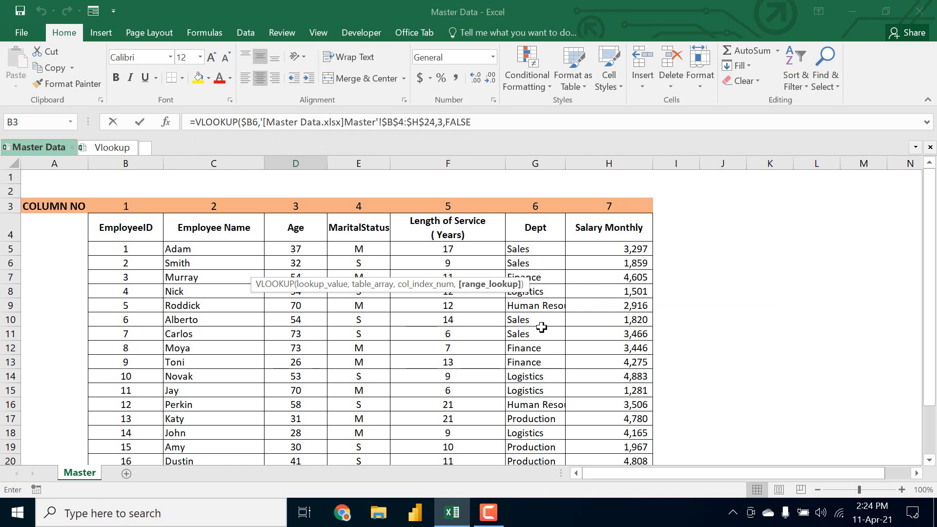
{"action": "type", "text": ")"}
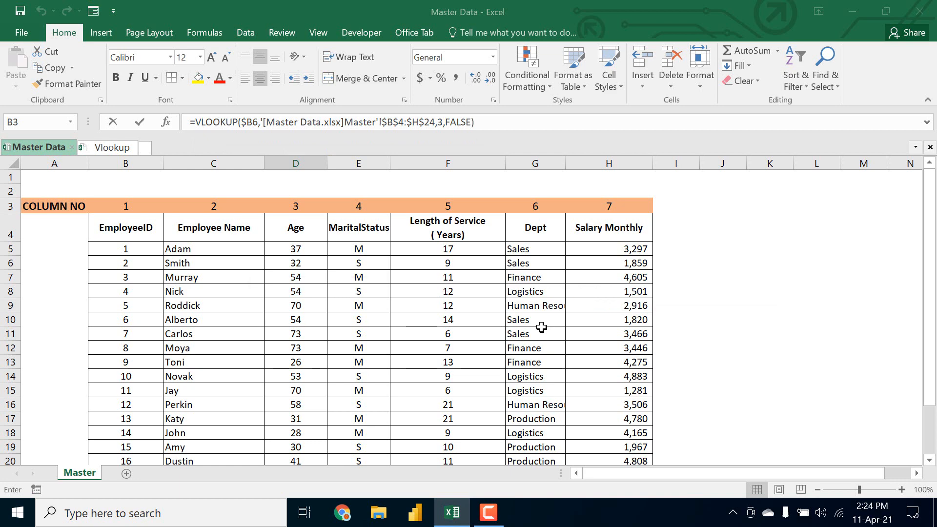
{"action": "key", "text": "Return"}
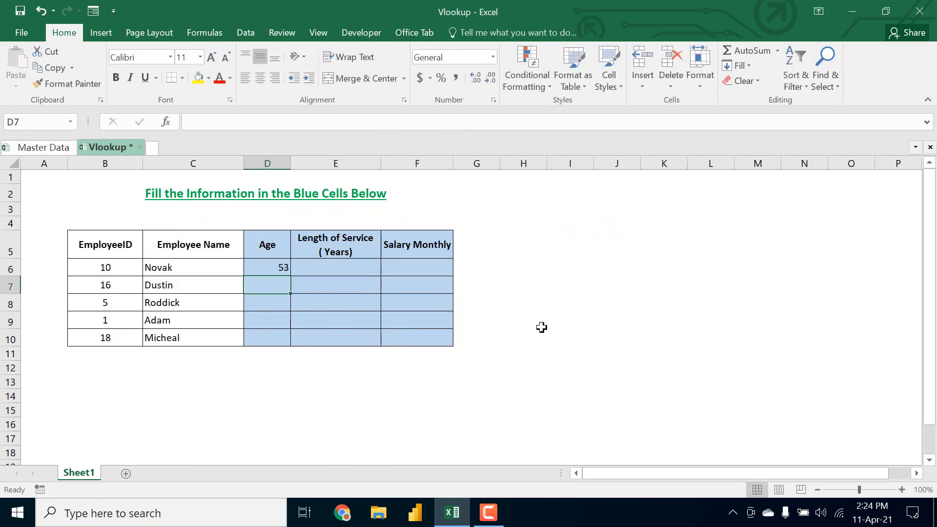
{"action": "key", "text": "Up"}
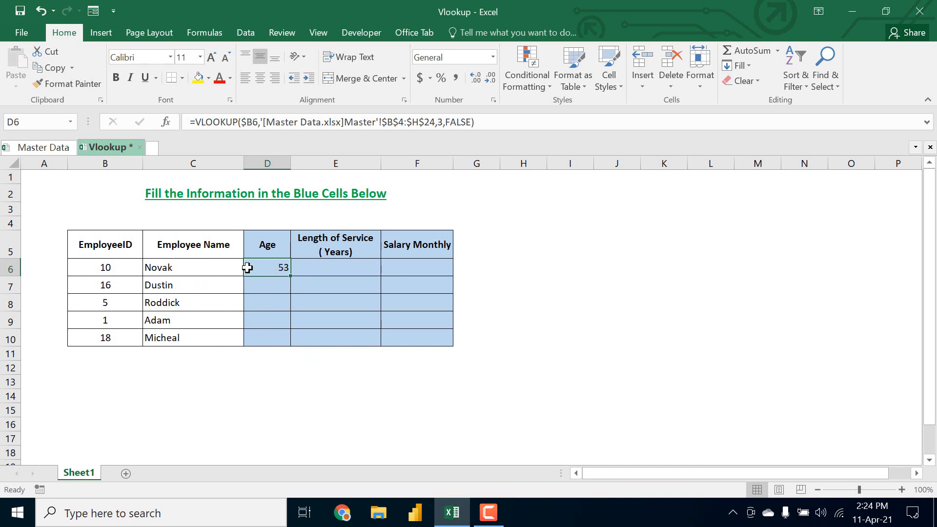
- Copy the Age formula from D6 into the Length of Service and Salary Monthly cells E6:F6
{"action": "left_click", "coordinate": [326, 269]}
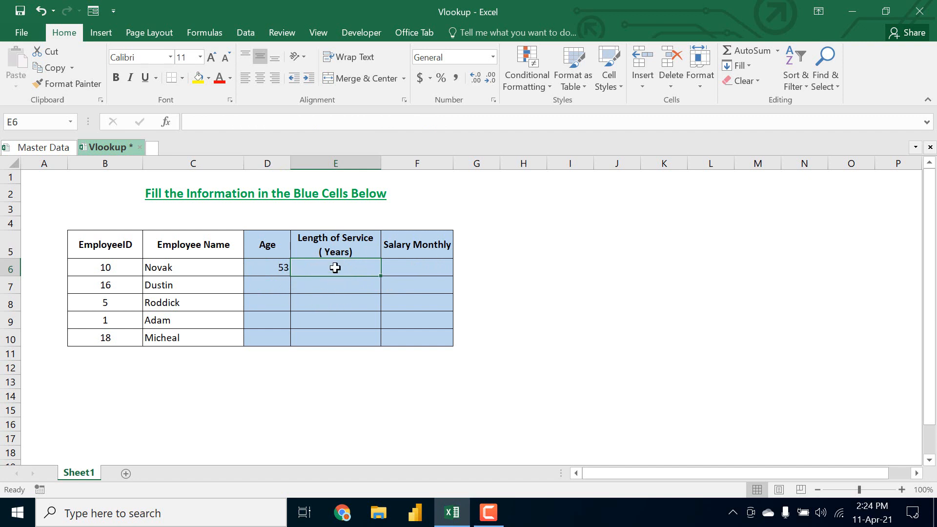
{"action": "left_click", "coordinate": [397, 268]}
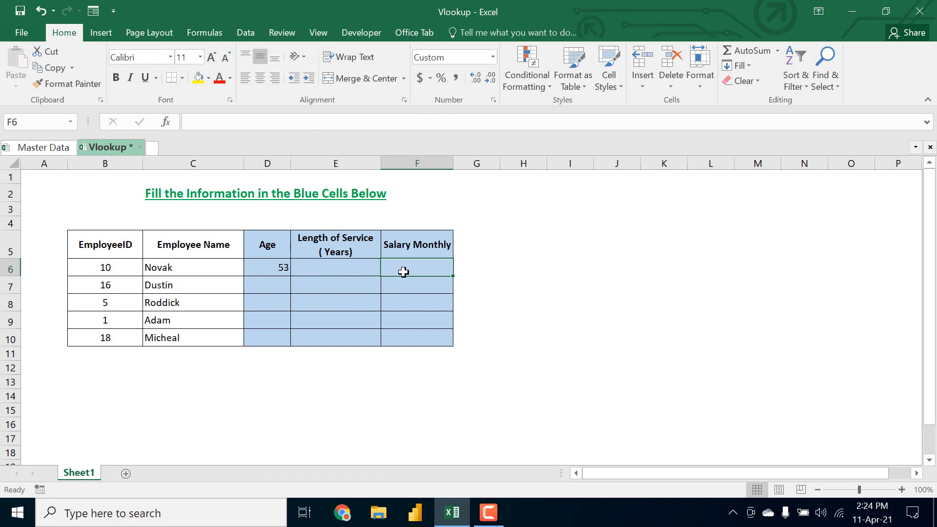
{"action": "left_click", "coordinate": [271, 270]}
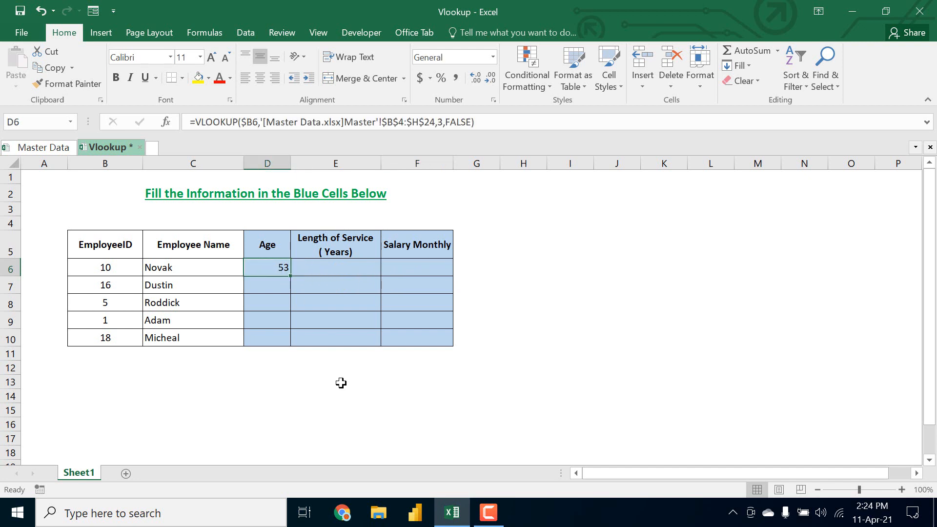
{"action": "key", "text": "ctrl+c"}
{"action": "key", "text": "Right"}
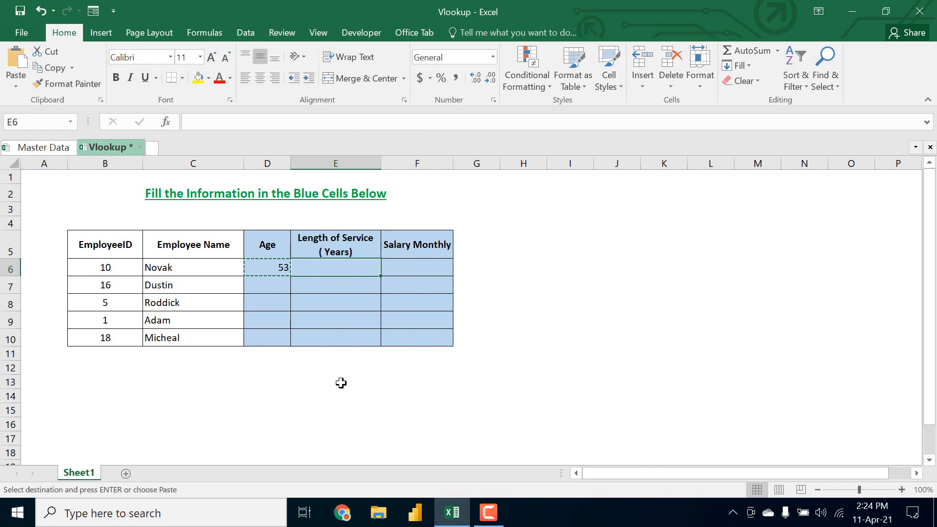
{"action": "key", "text": "shift+Right"}
{"action": "key", "text": "ctrl+v"}
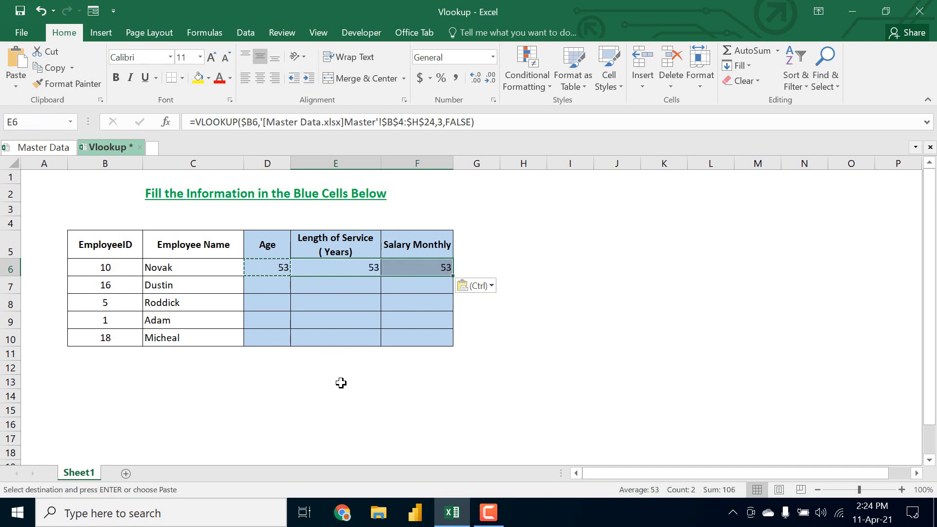
{"action": "left_click", "coordinate": [347, 268]}
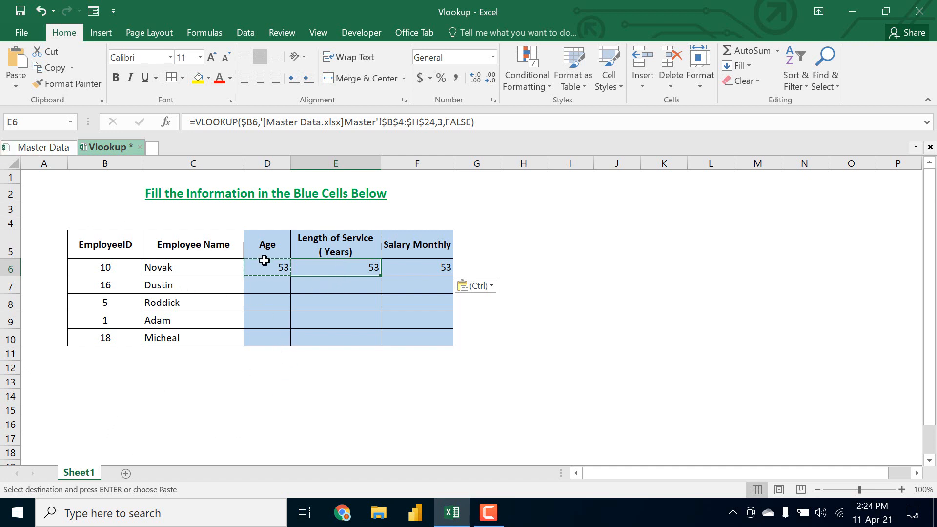
{"action": "double_click", "coordinate": [344, 270]}
{"action": "key", "text": "Escape"}
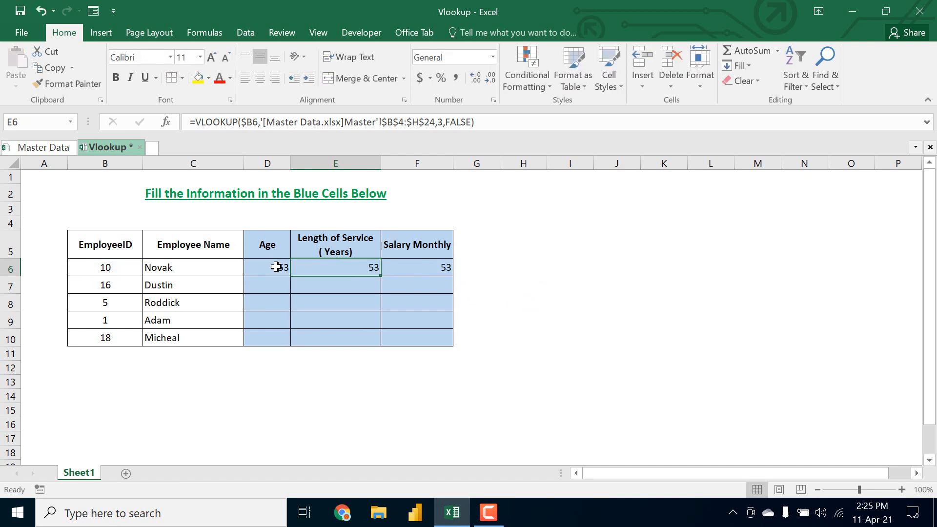
- Check the Length of Service column number in the Master Data workbook and set the column index in E6's VLOOKUP to 5
{"action": "left_click", "coordinate": [276, 267]}
{"action": "double_click", "coordinate": [278, 268]}
{"action": "key", "text": "Escape"}
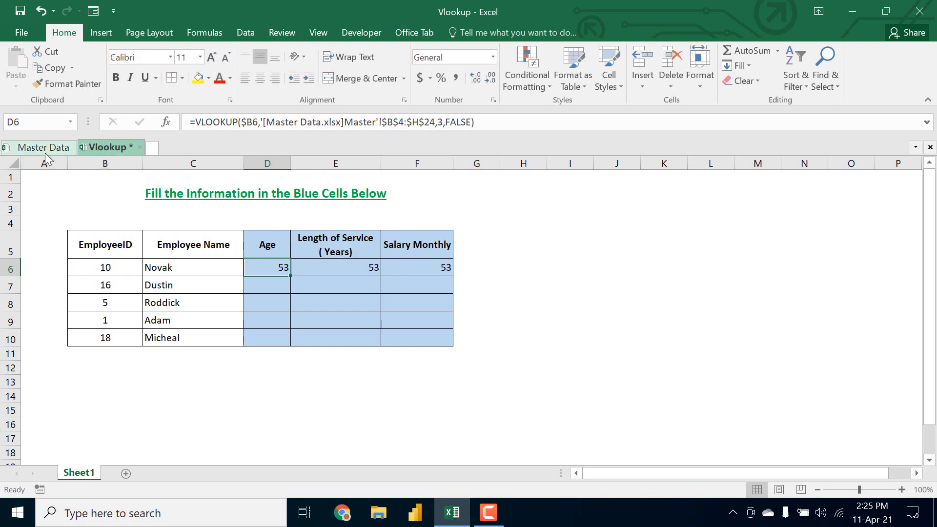
{"action": "left_click", "coordinate": [45, 148]}
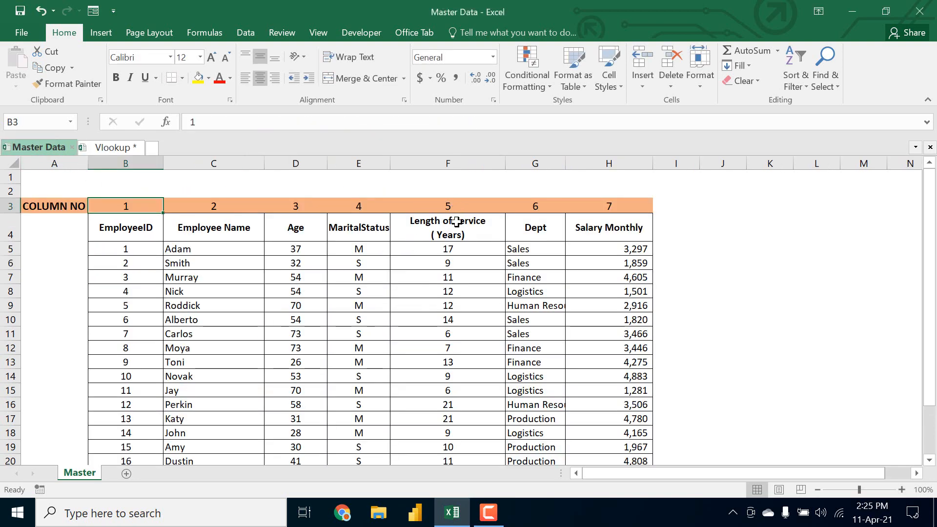
{"action": "left_click", "coordinate": [116, 149]}
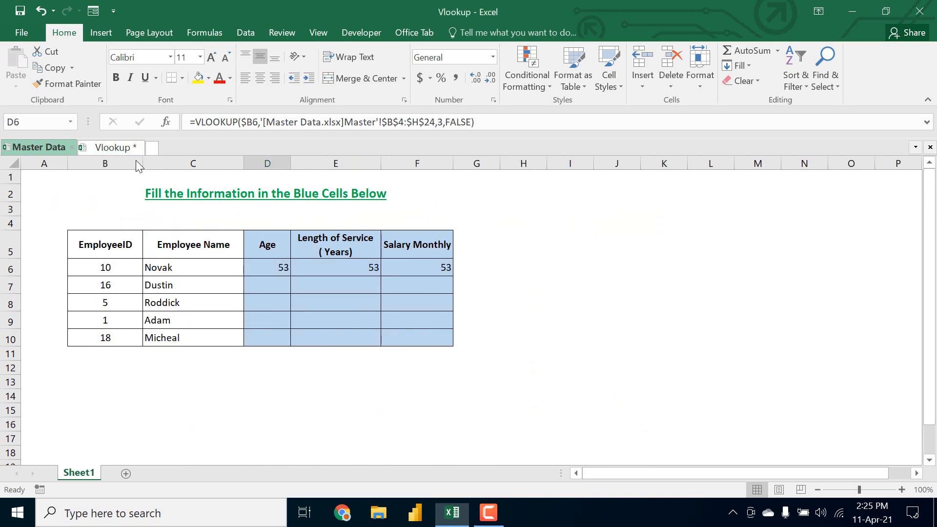
{"action": "left_click", "coordinate": [341, 268]}
{"action": "key", "text": "F2"}
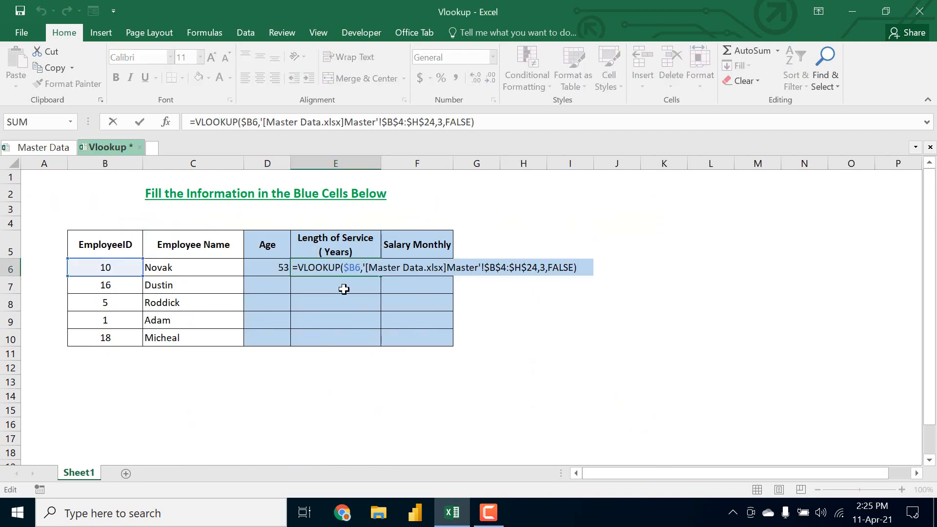
{"action": "key", "text": "Left"}
{"action": "key", "text": "Left"}
{"action": "key", "text": "Left"}
{"action": "key", "text": "Left"}
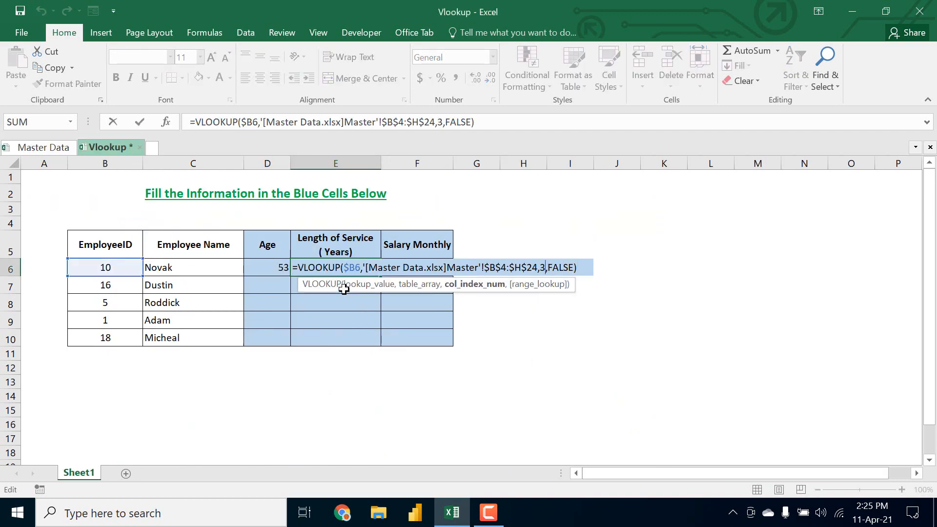
{"action": "key", "text": "BackSpace"}
{"action": "type", "text": "5"}
{"action": "key", "text": "Return"}
{"action": "key", "text": "Up"}
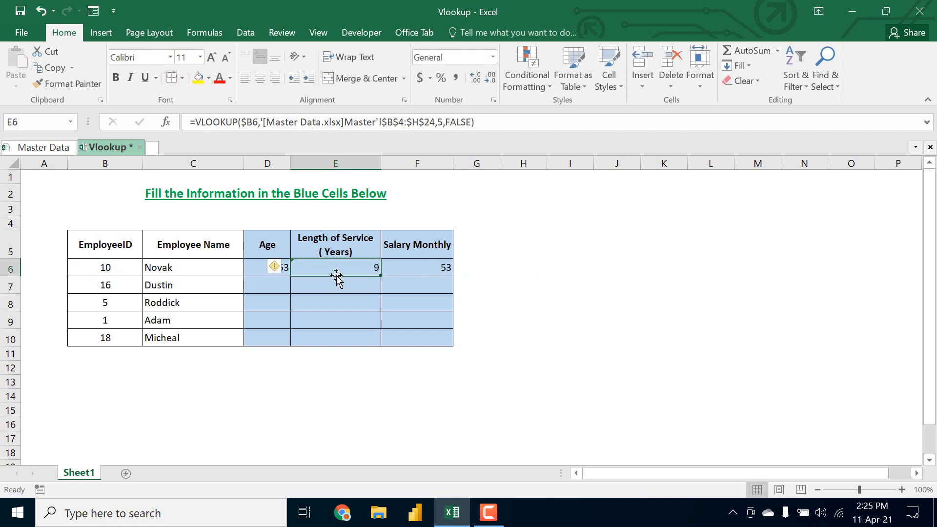
- Check the Salary Monthly column number in the Master Data workbook and set the column index in F6's VLOOKUP to 7
{"action": "left_click", "coordinate": [421, 269]}
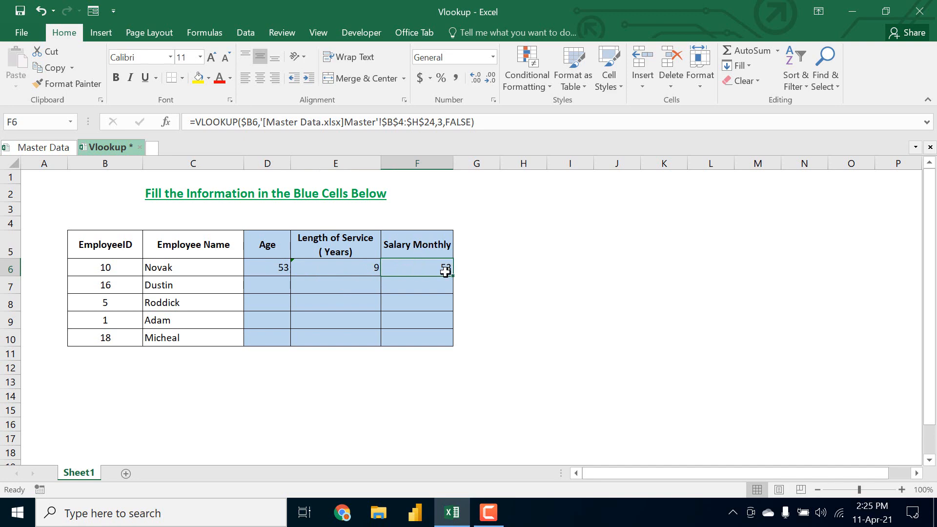
{"action": "left_click", "coordinate": [39, 147]}
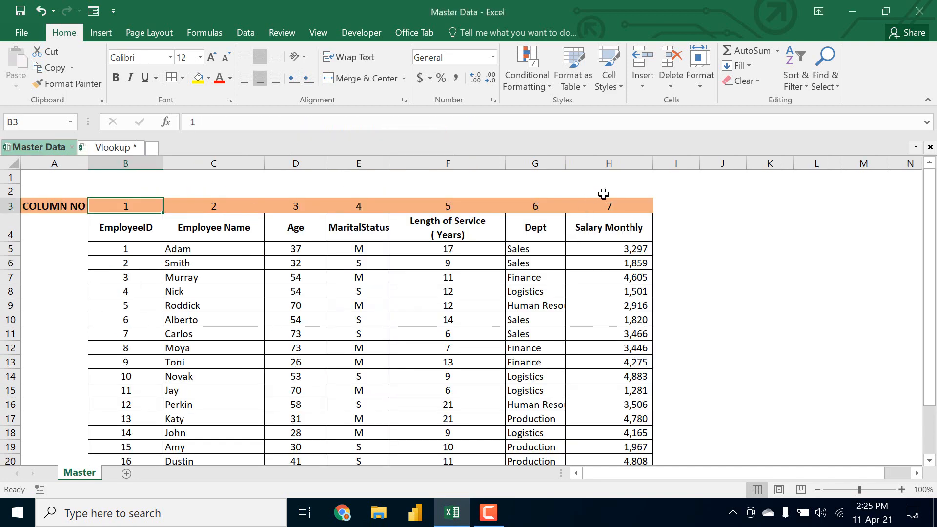
{"action": "left_click", "coordinate": [119, 148]}
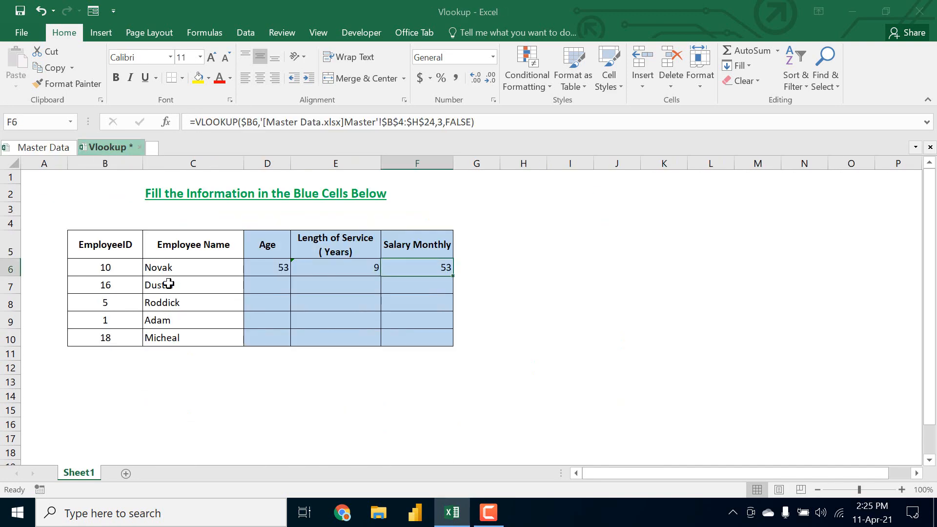
{"action": "key", "text": "F2"}
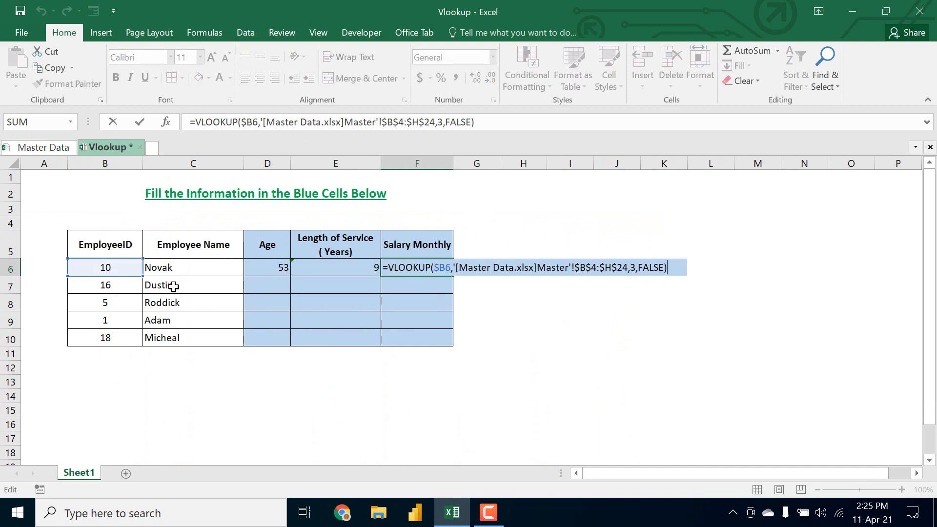
{"action": "key", "text": "Left"}
{"action": "key", "text": "Left"}
{"action": "key", "text": "Left"}
{"action": "key", "text": "Left"}
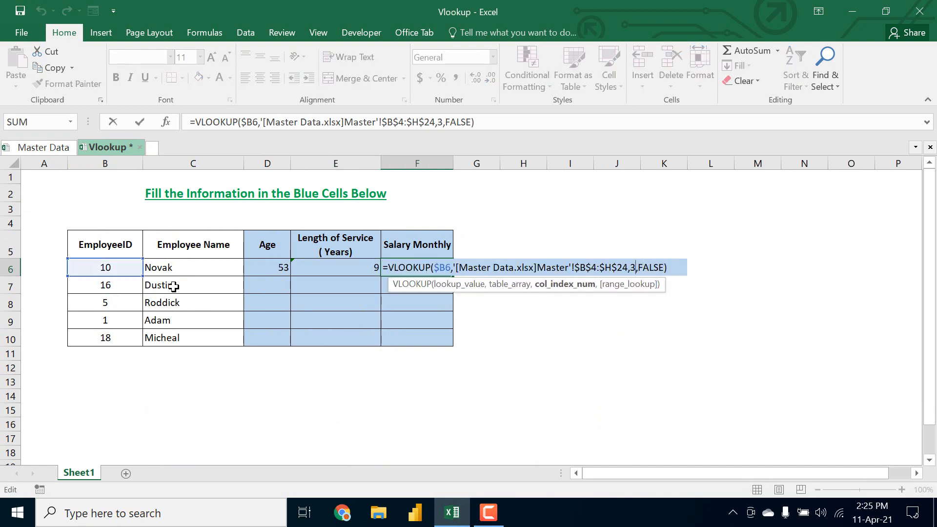
{"action": "key", "text": "BackSpace"}
{"action": "type", "text": "7"}
{"action": "key", "text": "ctrl+Return"}
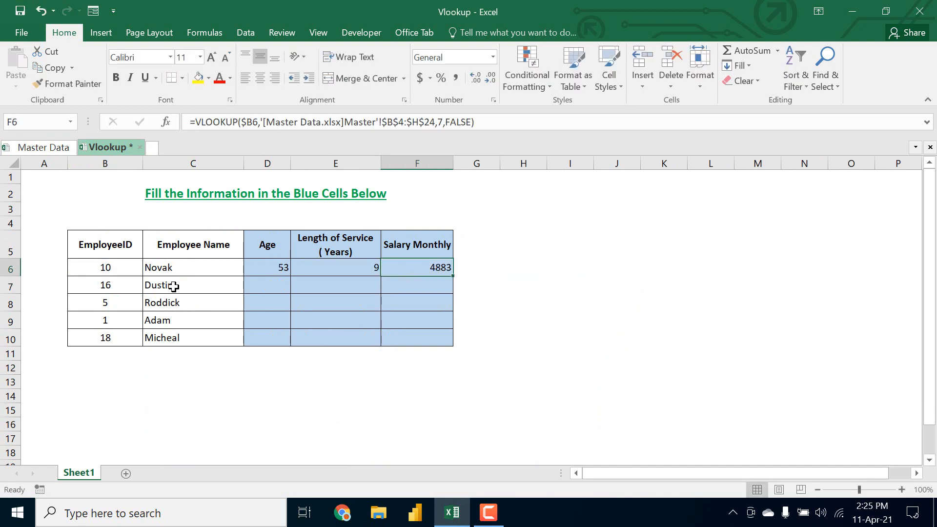
- Fill the three VLOOKUP formulas in D6:F6 down through row 10 of the employee table
{"action": "key", "text": "Left"}
{"action": "key", "text": "Left"}
{"action": "key", "text": "shift+Right"}
{"action": "key", "text": "shift+Right"}
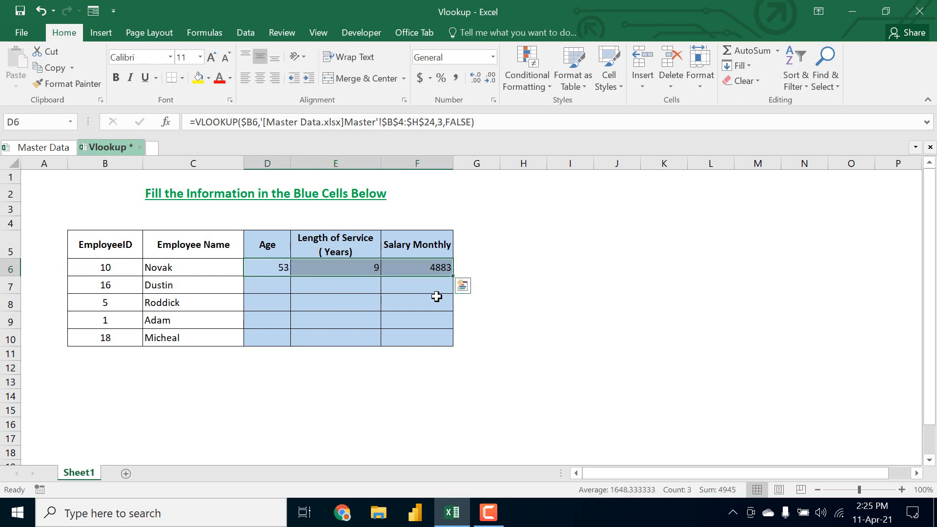
{"action": "double_click", "coordinate": [454, 277]}
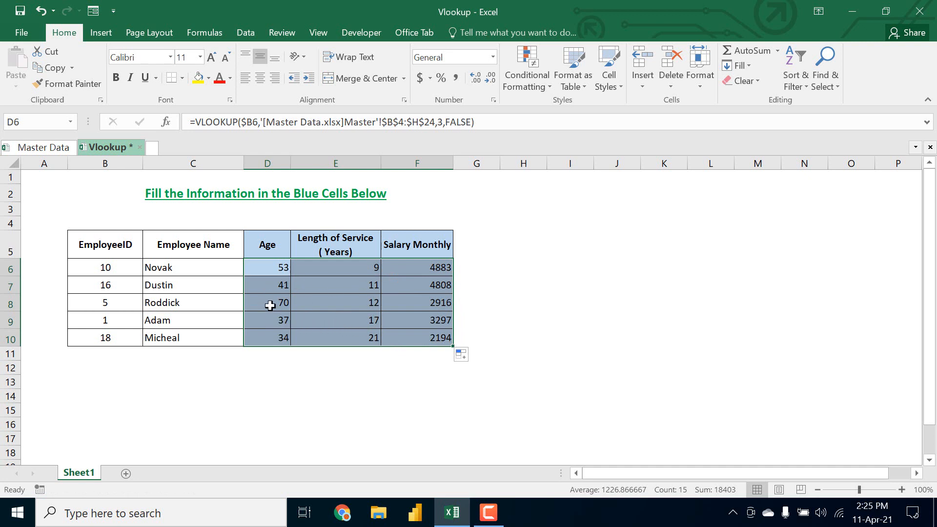
- Examine the Age and Length of Service formulas for EmployeeID 5 in row 8 of the Vlookup workbook
{"action": "left_click", "coordinate": [103, 302]}
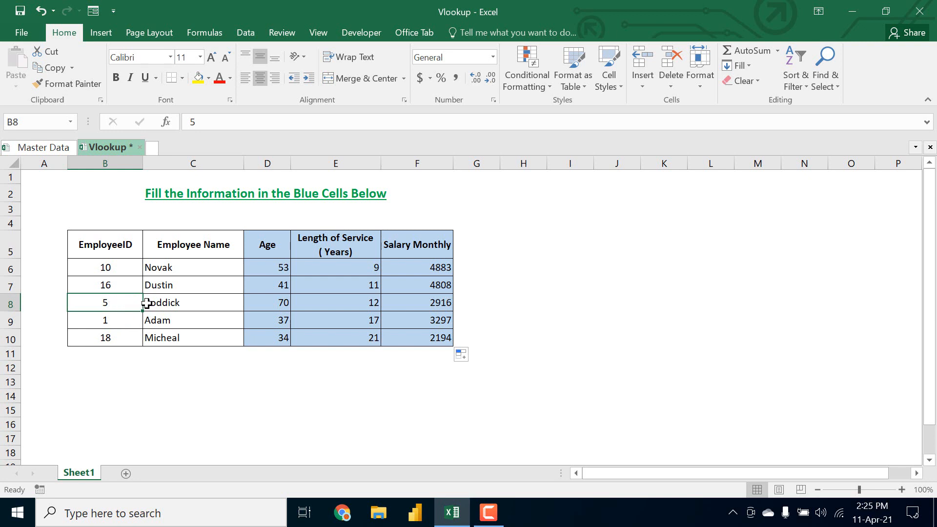
{"action": "left_click", "coordinate": [275, 305]}
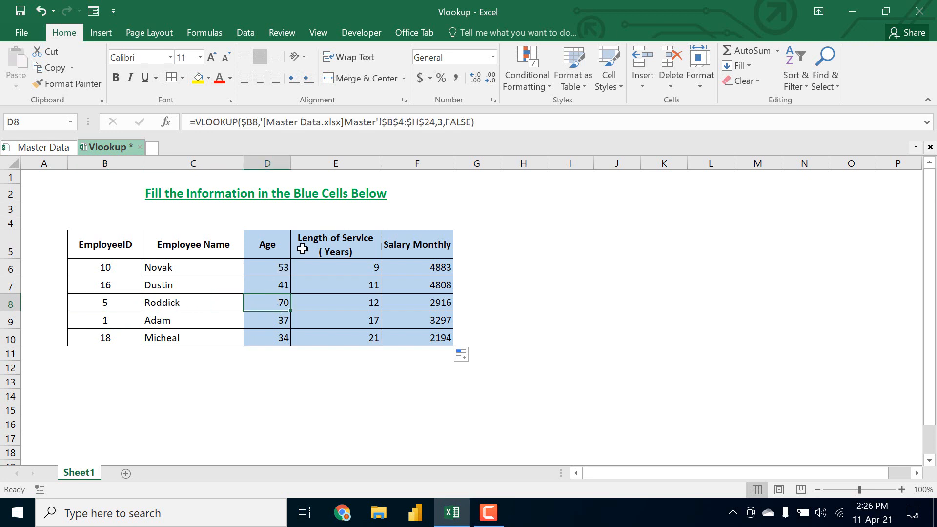
{"action": "left_click", "coordinate": [356, 304]}
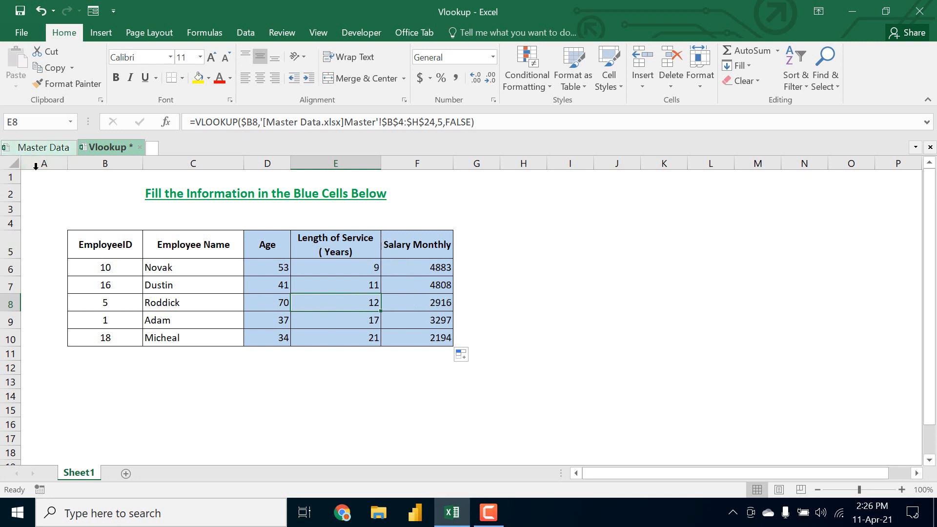
{"action": "left_click", "coordinate": [100, 303]}
- Add filters to the header row of the Master sheet in the Master Data workbook and filter EmployeeID to show only 5
{"action": "left_click", "coordinate": [39, 147]}
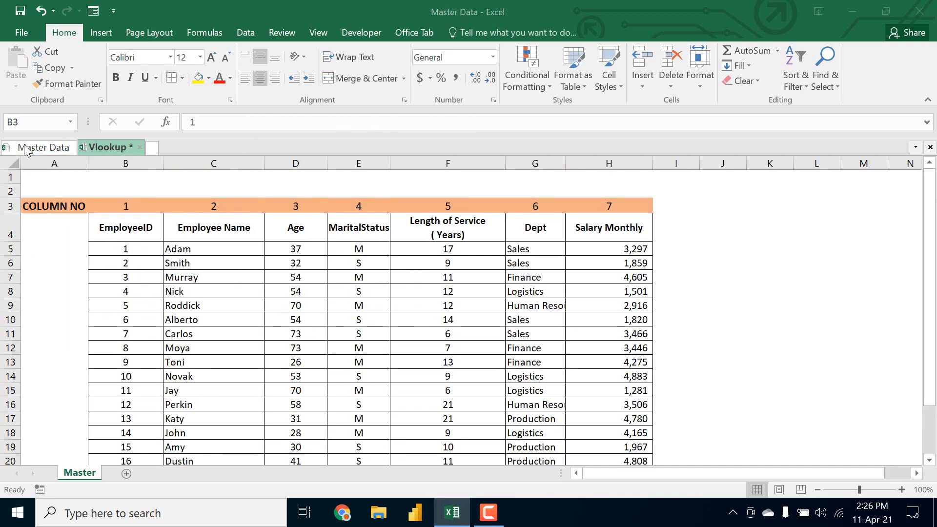
{"action": "left_click", "coordinate": [140, 234]}
{"action": "key", "text": "ctrl+shift+l"}
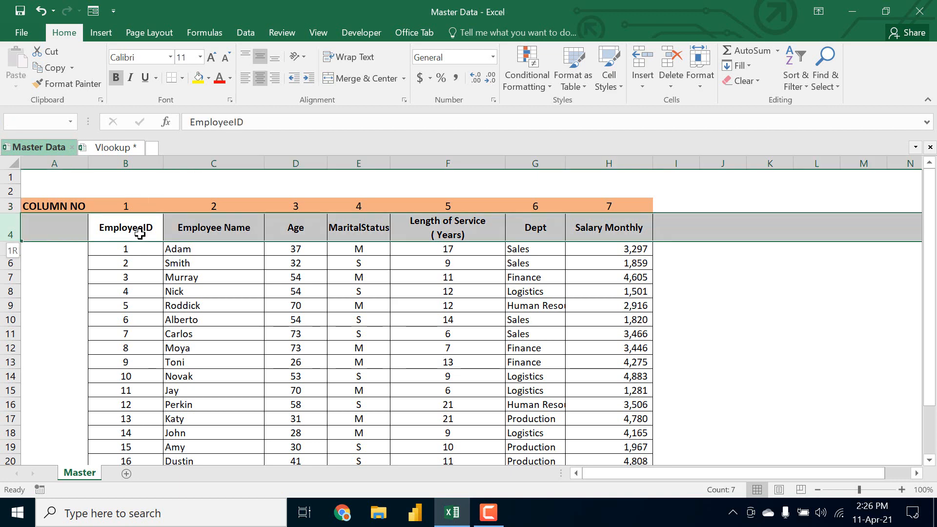
{"action": "key", "text": "alt+Down"}
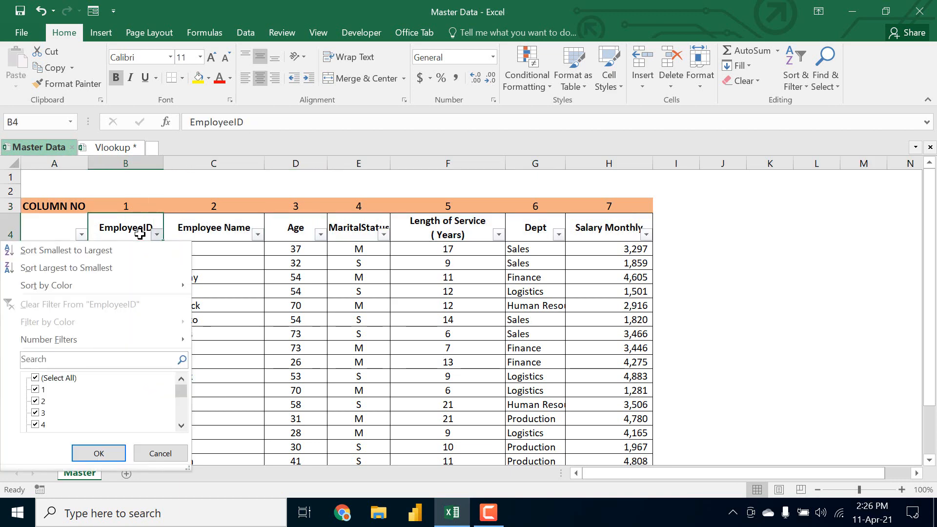
{"action": "left_click", "coordinate": [41, 381]}
{"action": "scroll", "coordinate": [44, 398], "scroll_direction": "down", "scroll_amount": 2}
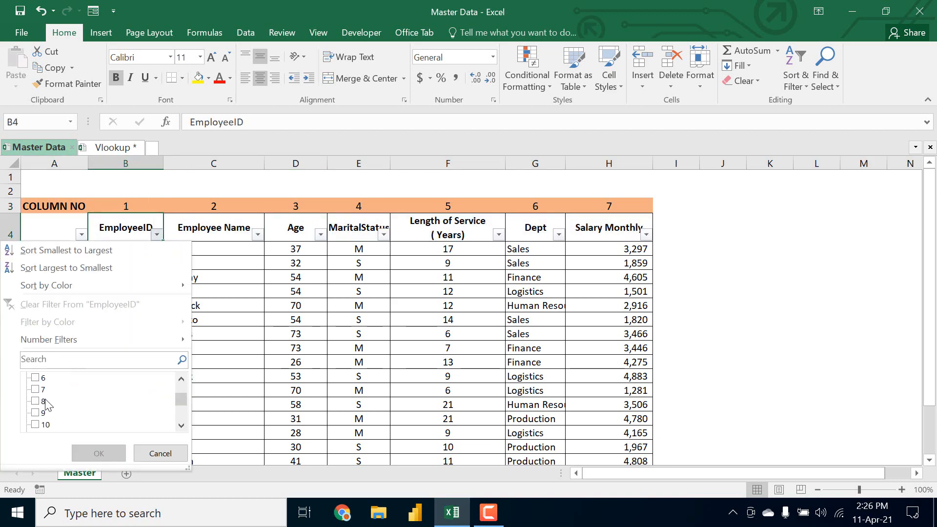
{"action": "left_click", "coordinate": [181, 380]}
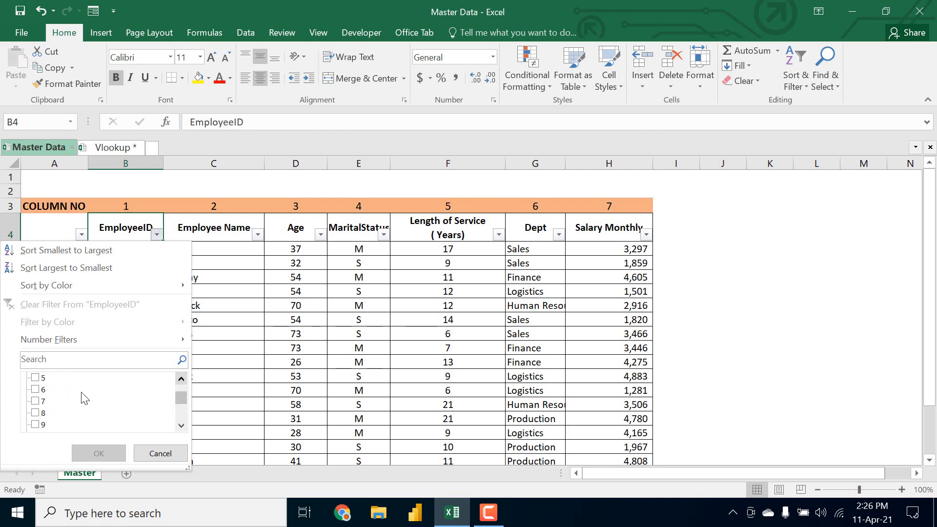
{"action": "left_click", "coordinate": [94, 452]}
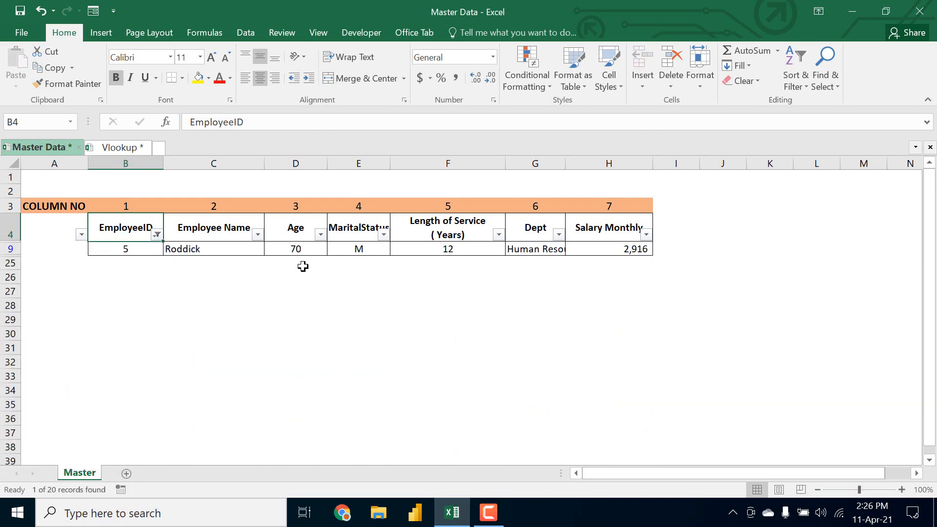
- Compare the Age, Length of Service and Salary Monthly values for EmployeeID 5 between the Master Data and Vlookup workbooks
{"action": "left_click", "coordinate": [299, 249]}
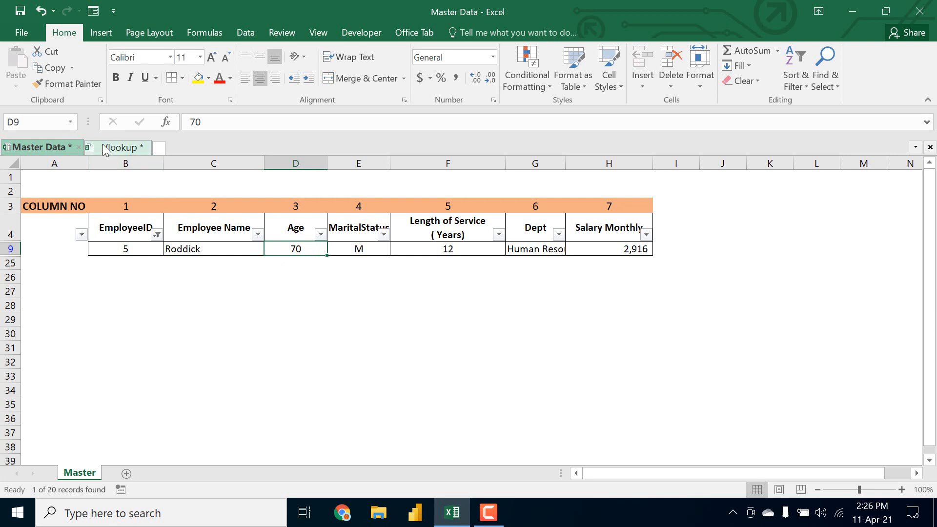
{"action": "left_click", "coordinate": [118, 147]}
{"action": "left_click", "coordinate": [276, 303]}
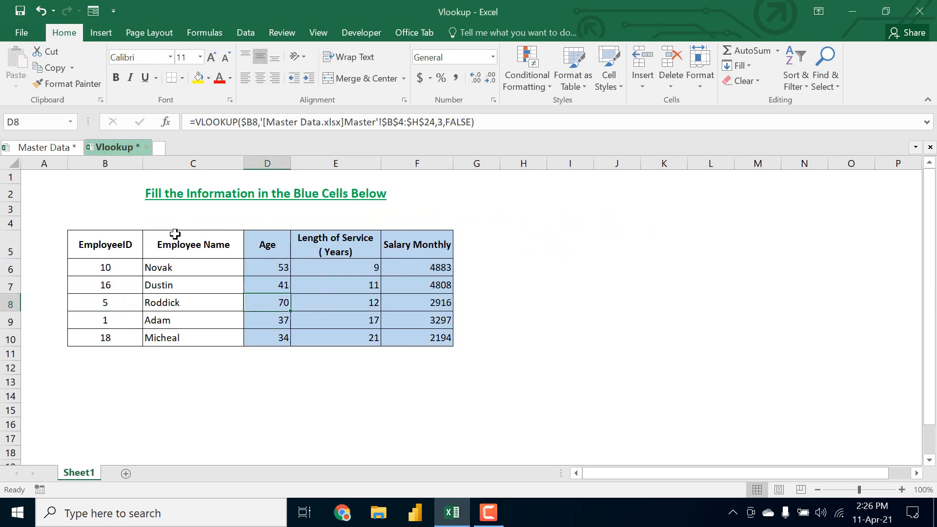
{"action": "left_click", "coordinate": [54, 148]}
{"action": "left_click", "coordinate": [446, 249]}
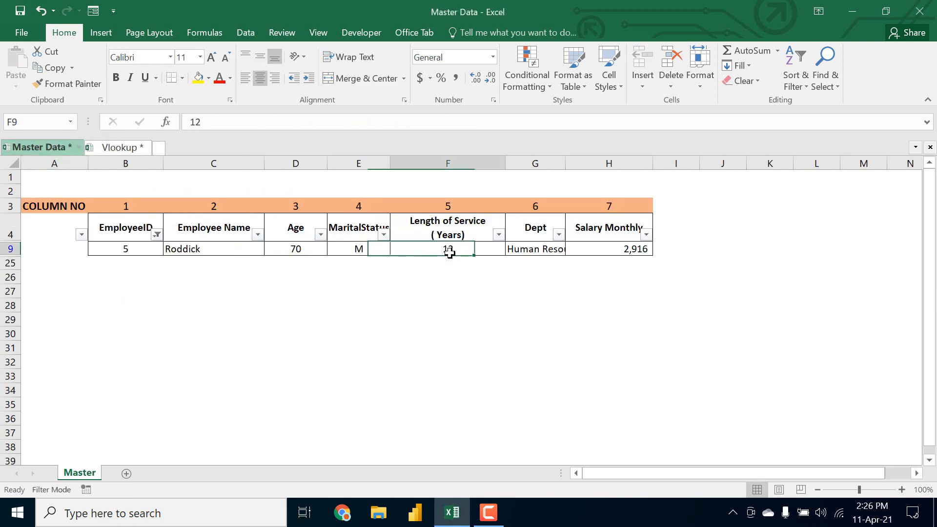
{"action": "left_click", "coordinate": [118, 147]}
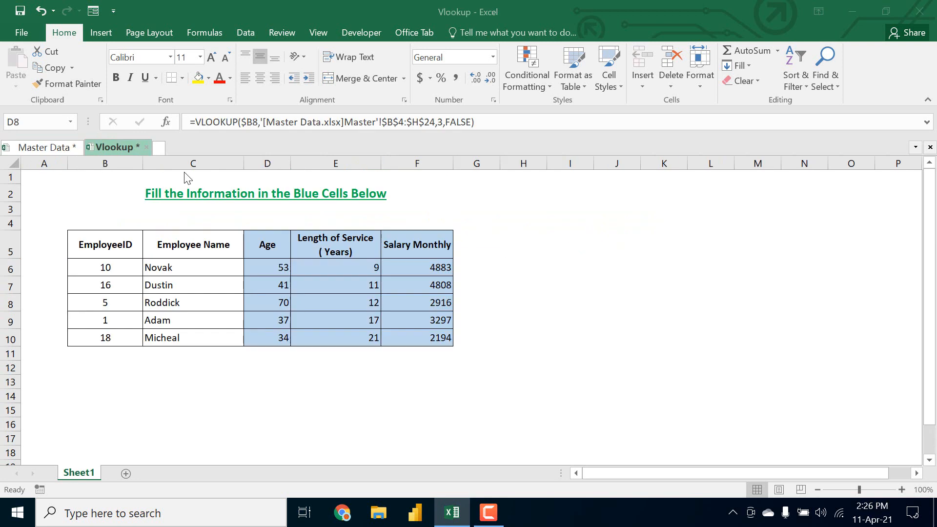
{"action": "left_click", "coordinate": [331, 305]}
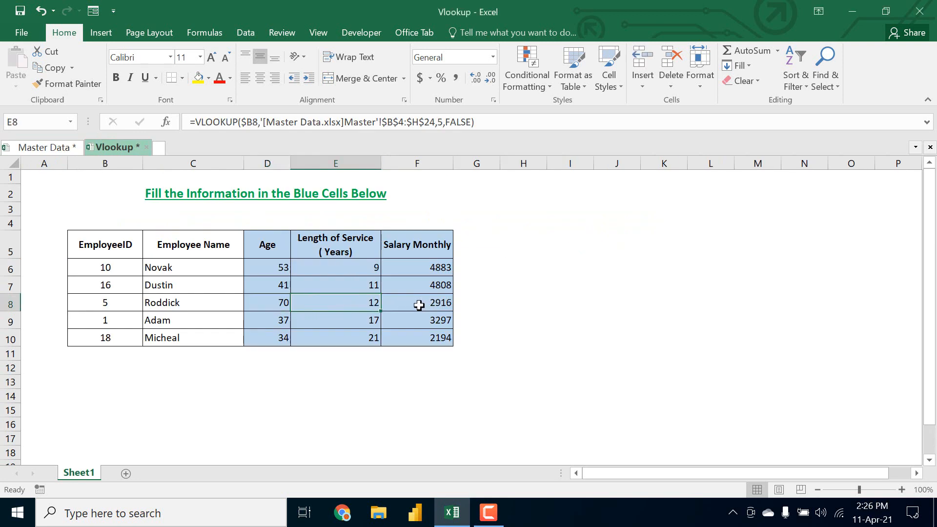
{"action": "left_click", "coordinate": [56, 148]}
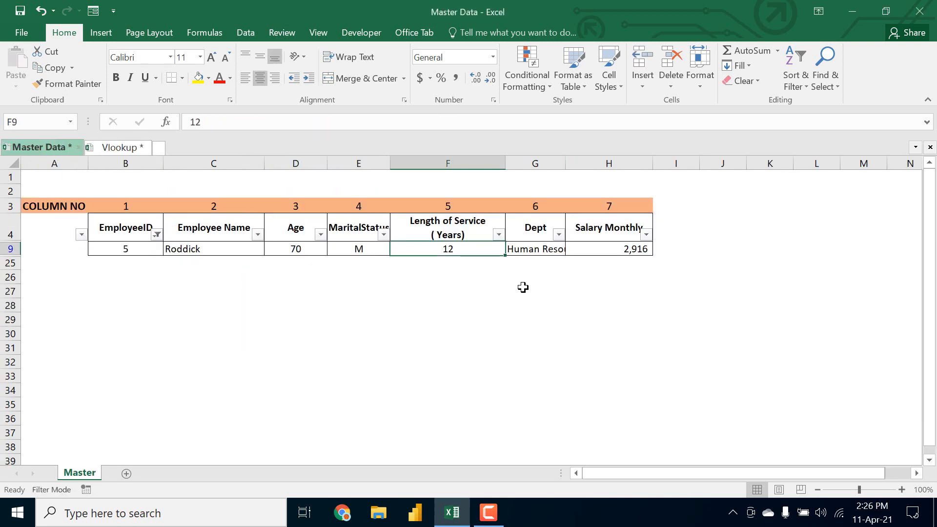
{"action": "left_click", "coordinate": [592, 255]}
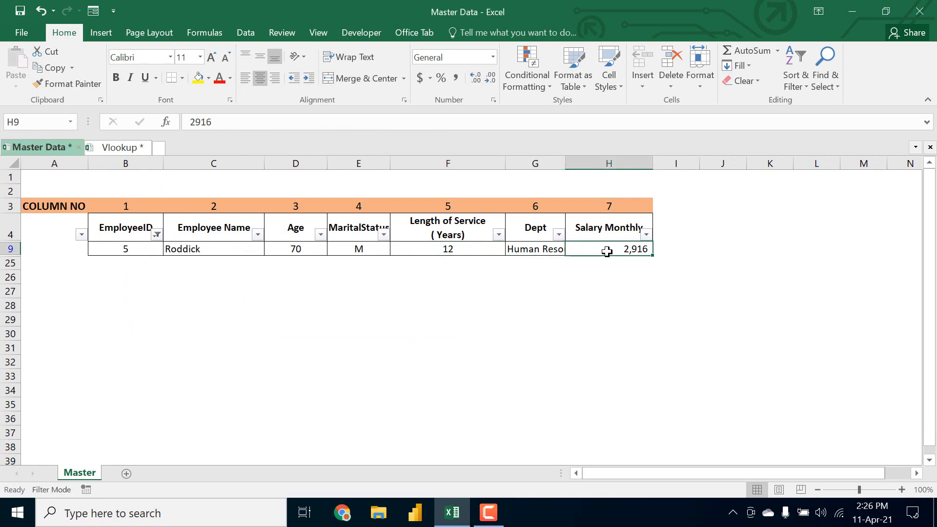
- Reselect all EmployeeID values in the Master sheet's filter and return to the Vlookup workbook
{"action": "left_click", "coordinate": [157, 235]}
{"action": "left_click", "coordinate": [35, 378]}
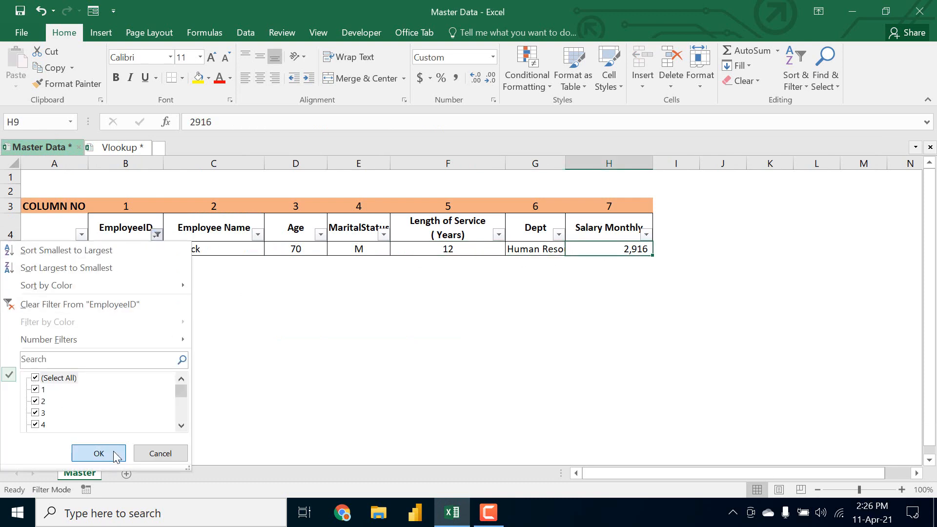
{"action": "left_click", "coordinate": [98, 453]}
{"action": "left_click", "coordinate": [120, 147]}
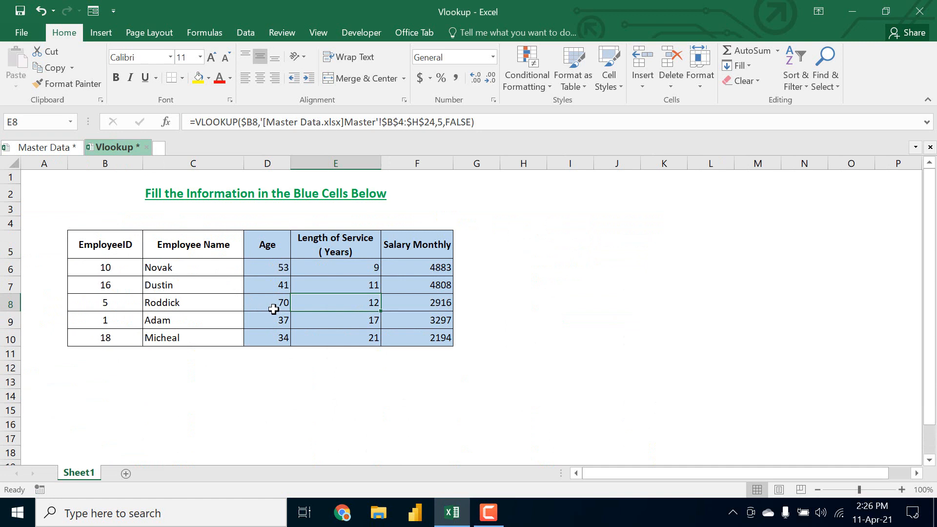